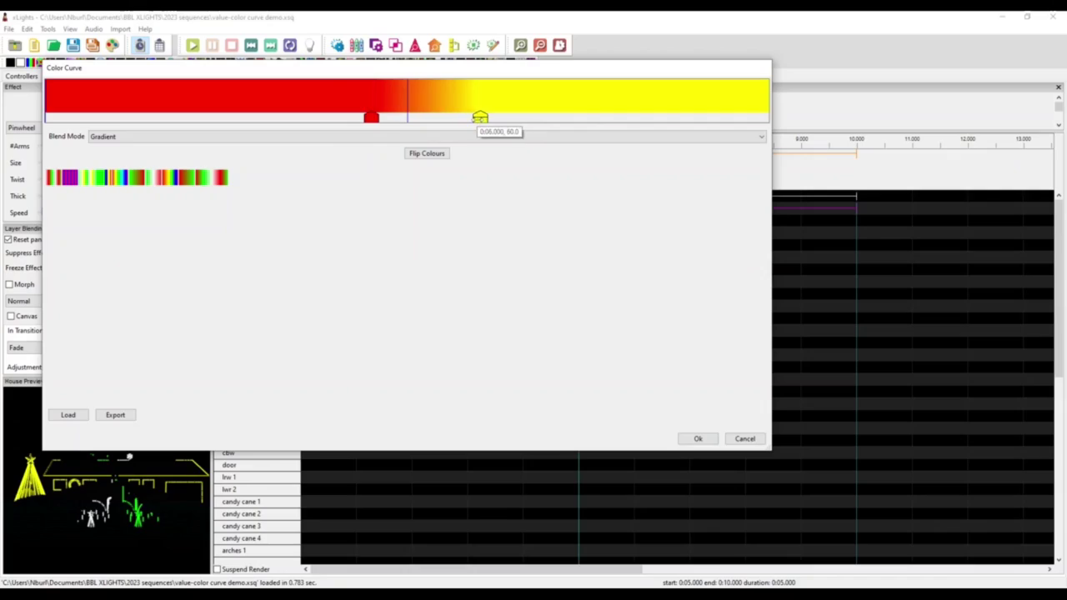
Move the red color stop earlier in the color curve, leaving the yellow stop in place
{"action": "left_click_drag", "start_coordinate": [371, 118], "coordinate": [348, 118]}
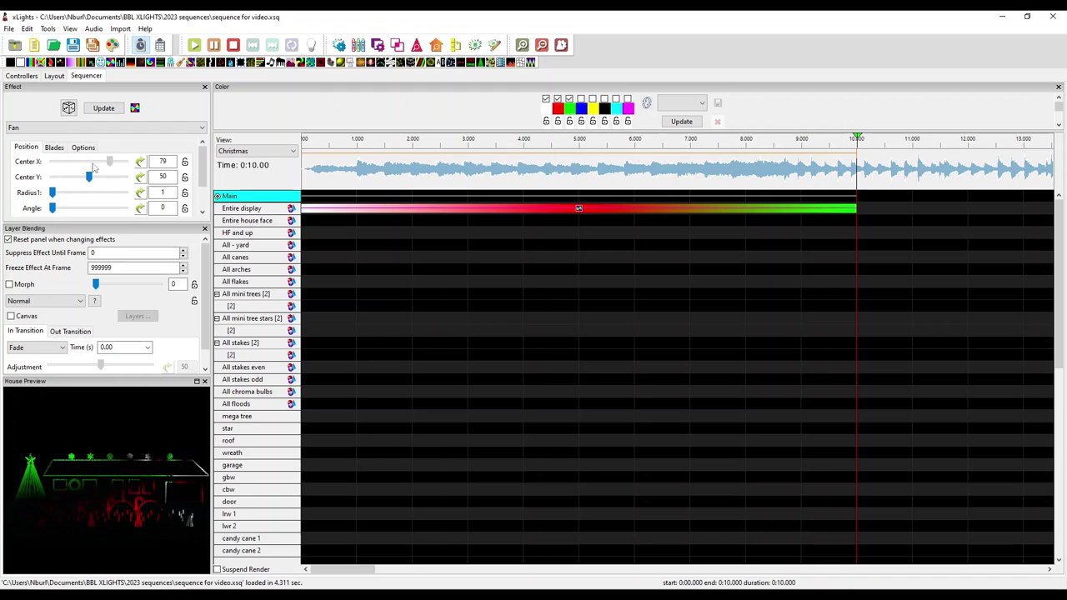
Lower the Fan effect's Center X to 0
{"action": "left_click_drag", "start_coordinate": [122, 169], "coordinate": [92, 167]}
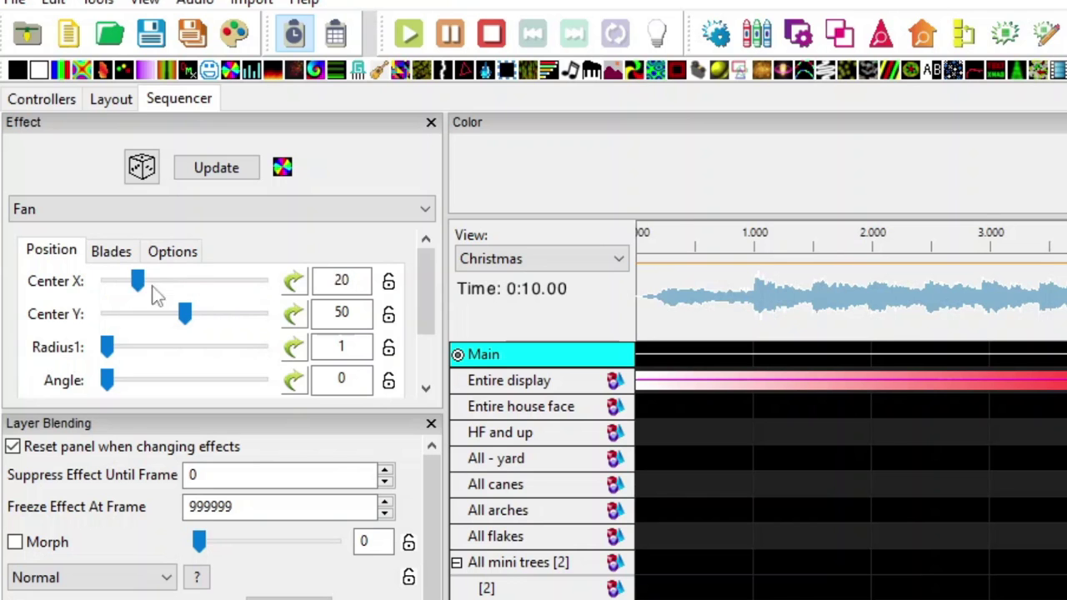
{"action": "left_click_drag", "start_coordinate": [208, 283], "coordinate": [107, 284]}
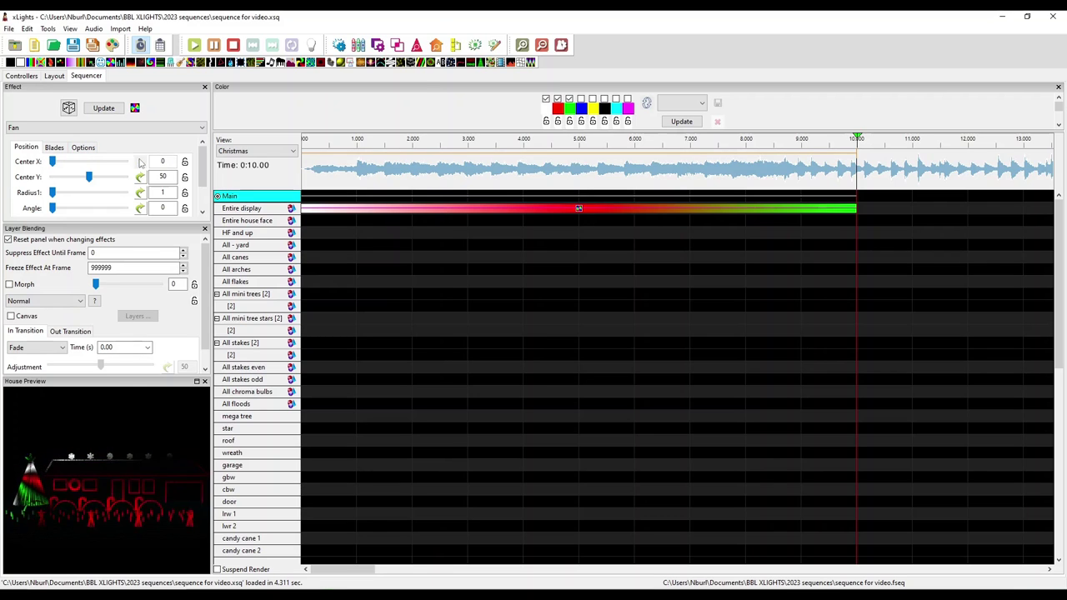
Give the Fan effect's Center X a Ramp value curve with start level 0 and end level 75
{"action": "left_click", "coordinate": [139, 178]}
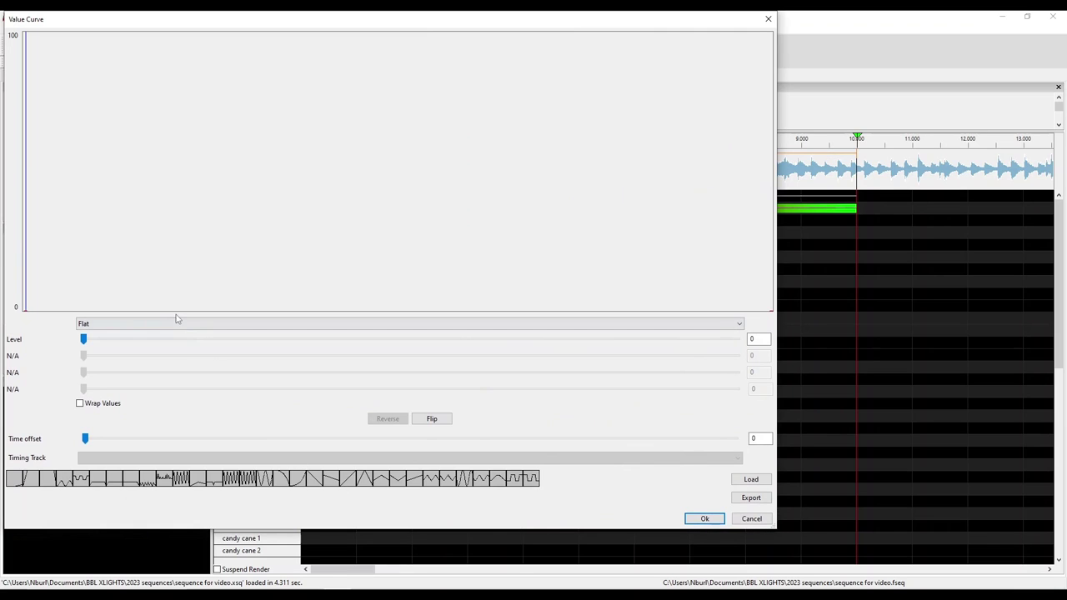
{"action": "left_click", "coordinate": [173, 323]}
{"action": "left_click", "coordinate": [140, 350]}
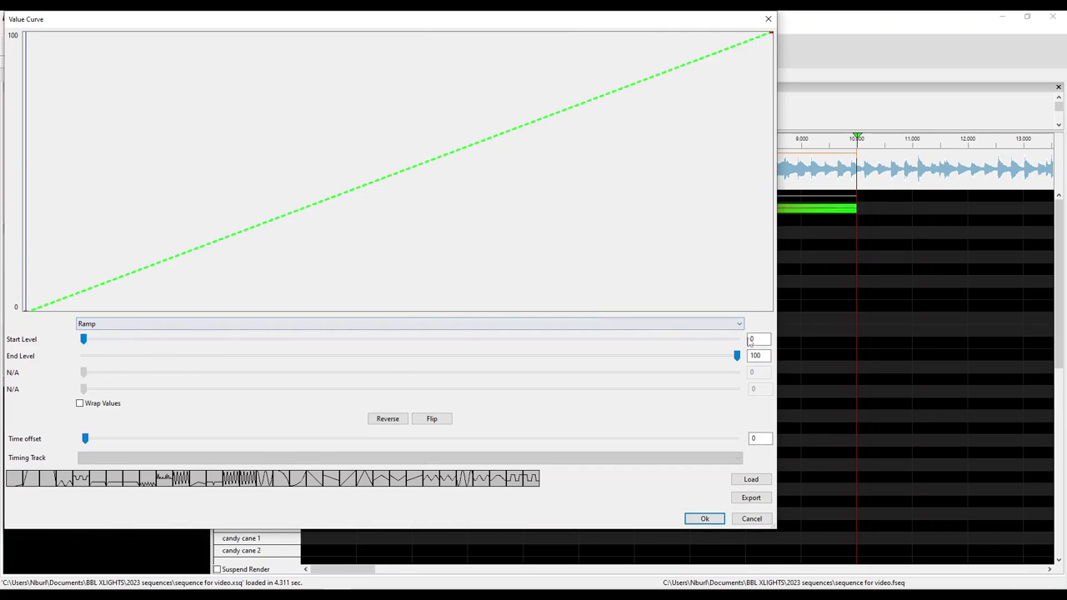
{"action": "left_click", "coordinate": [97, 340]}
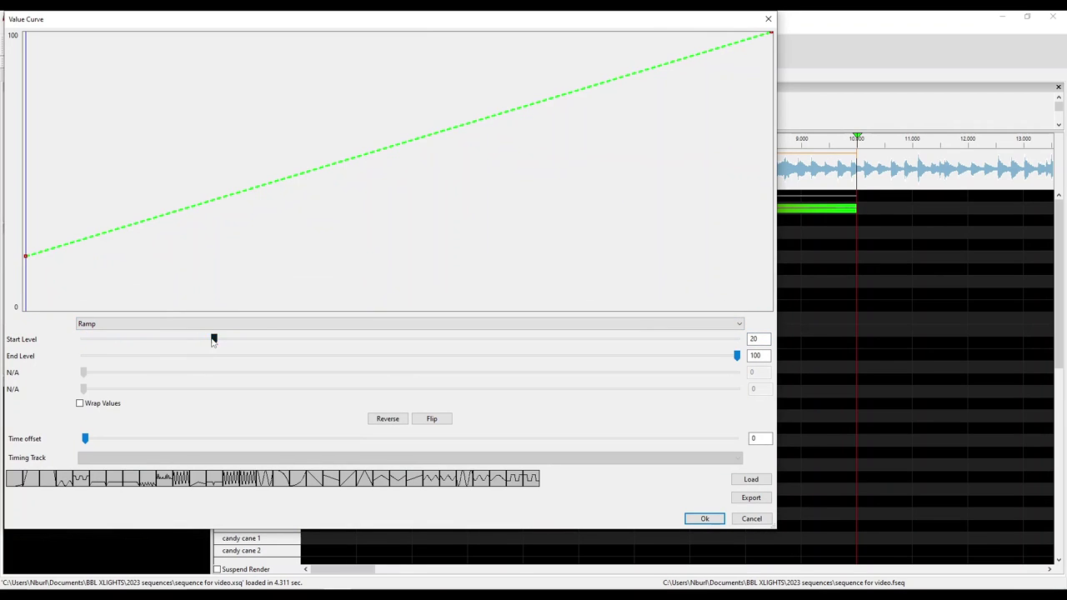
{"action": "left_click_drag", "start_coordinate": [213, 340], "coordinate": [82, 340]}
{"action": "mouse_move", "coordinate": [737, 356]}
{"action": "left_mouse_down"}
{"action": "mouse_move", "coordinate": [613, 356]}
{"action": "mouse_move", "coordinate": [734, 353]}
{"action": "left_mouse_up"}
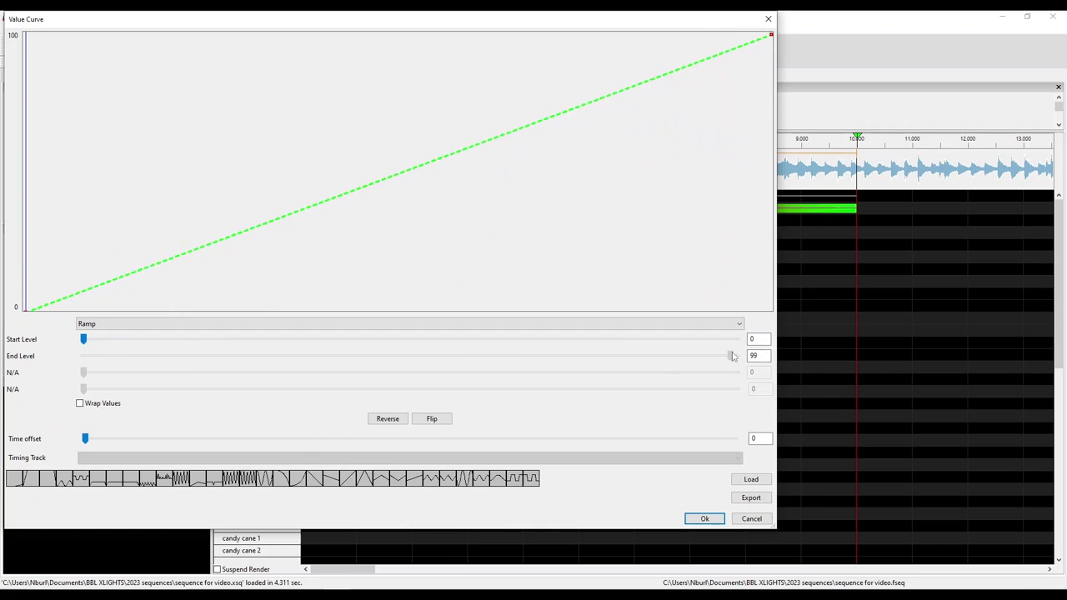
{"action": "type", "text": "75"}
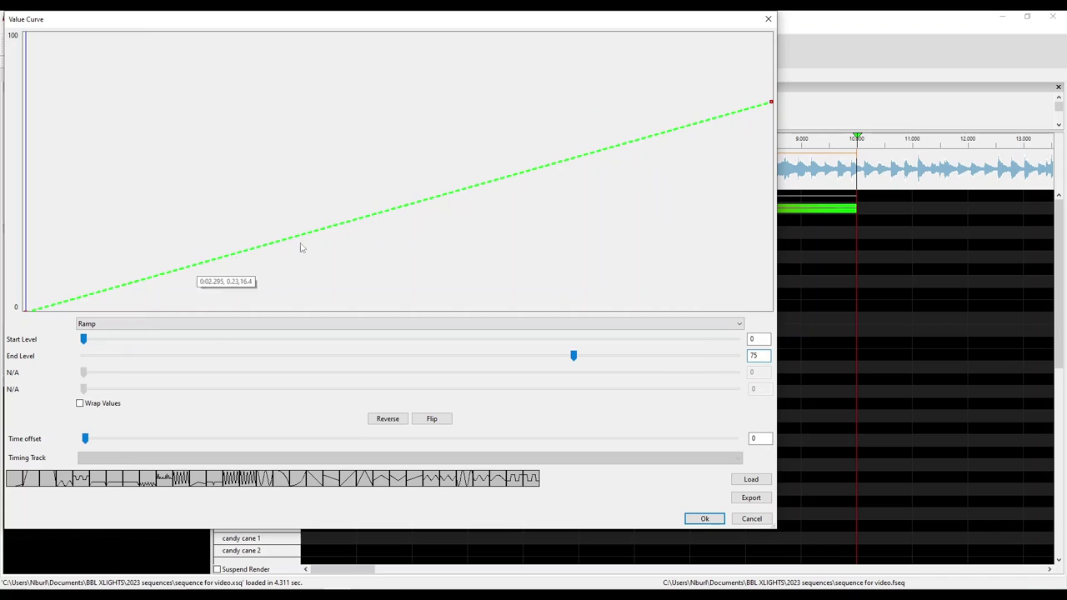
{"action": "key", "text": "Return"}
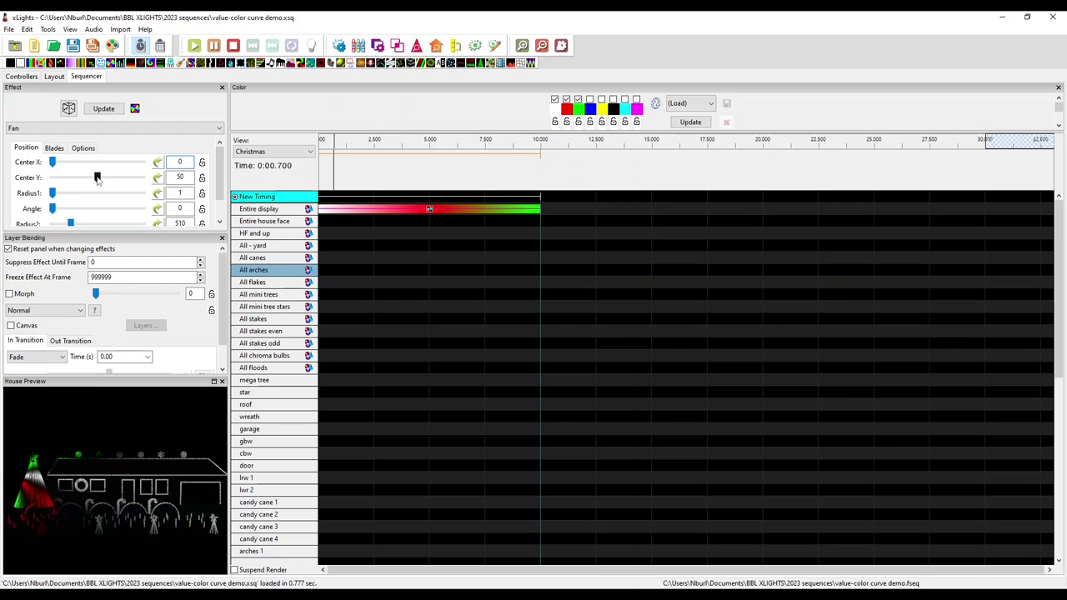
Play the Fan effect on the Entire display row from the start in the house preview
{"action": "left_click", "coordinate": [435, 212]}
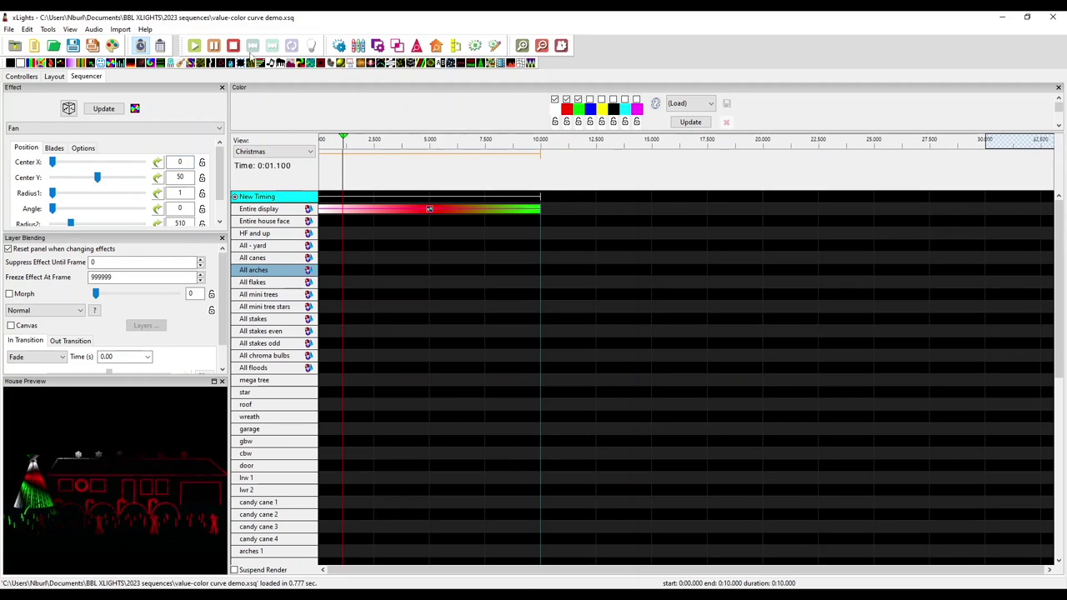
{"action": "left_click", "coordinate": [235, 46]}
{"action": "left_click", "coordinate": [195, 46]}
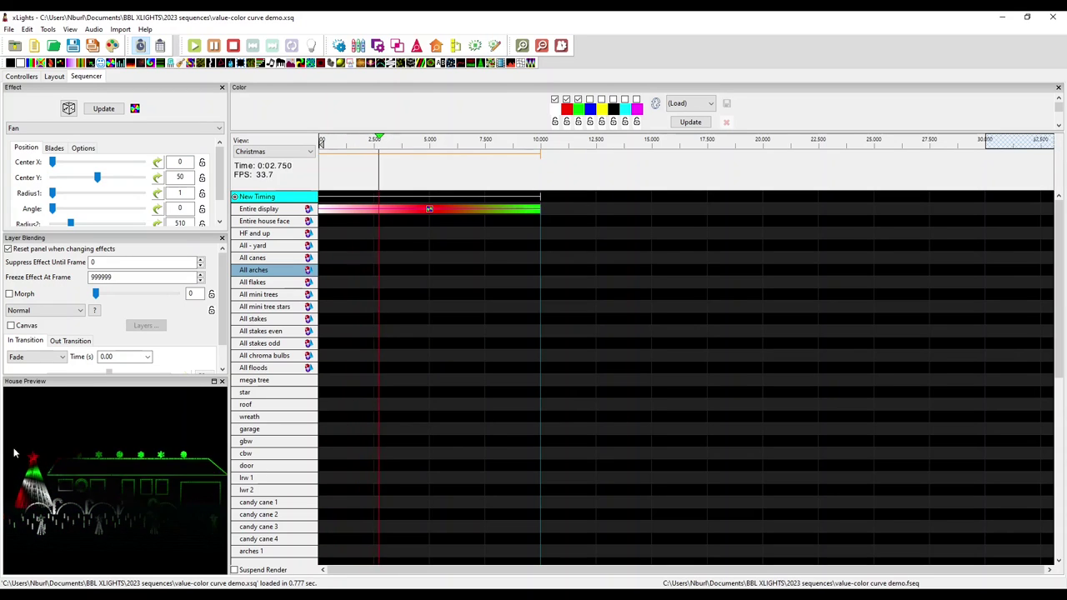
Examine the Center X value curve of the Fan effect in an enlarged editor and close it without changes
{"action": "left_click", "coordinate": [429, 210]}
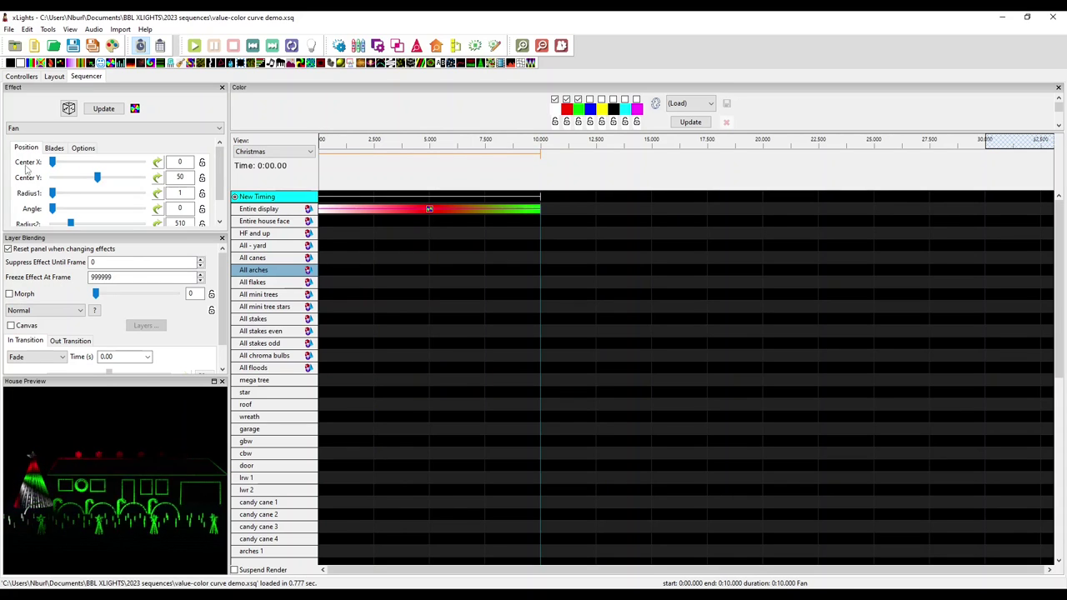
{"action": "left_click", "coordinate": [156, 162]}
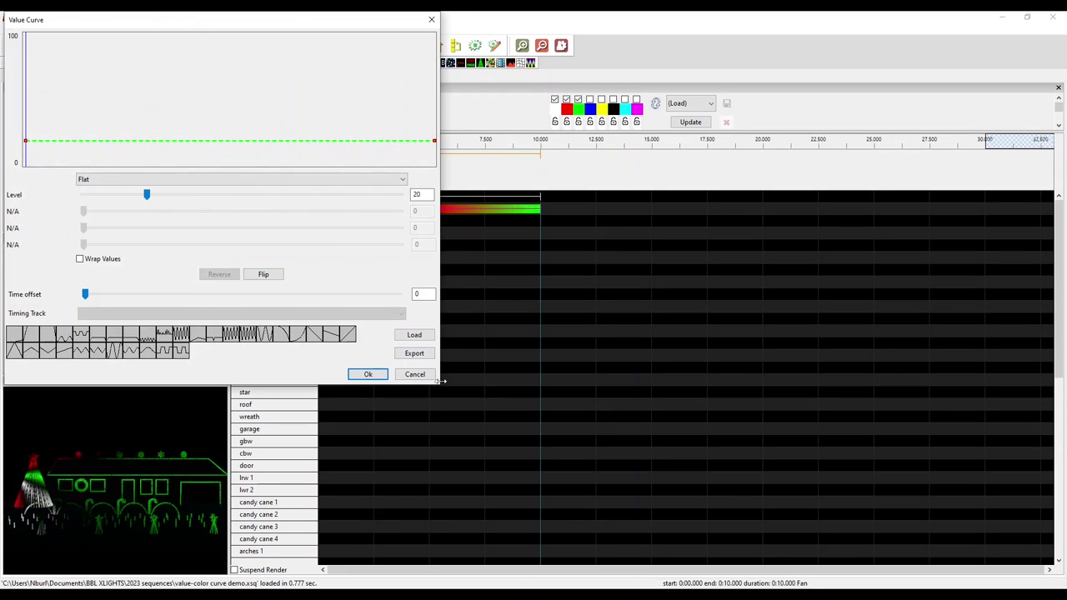
{"action": "left_click_drag", "start_coordinate": [442, 381], "coordinate": [634, 442]}
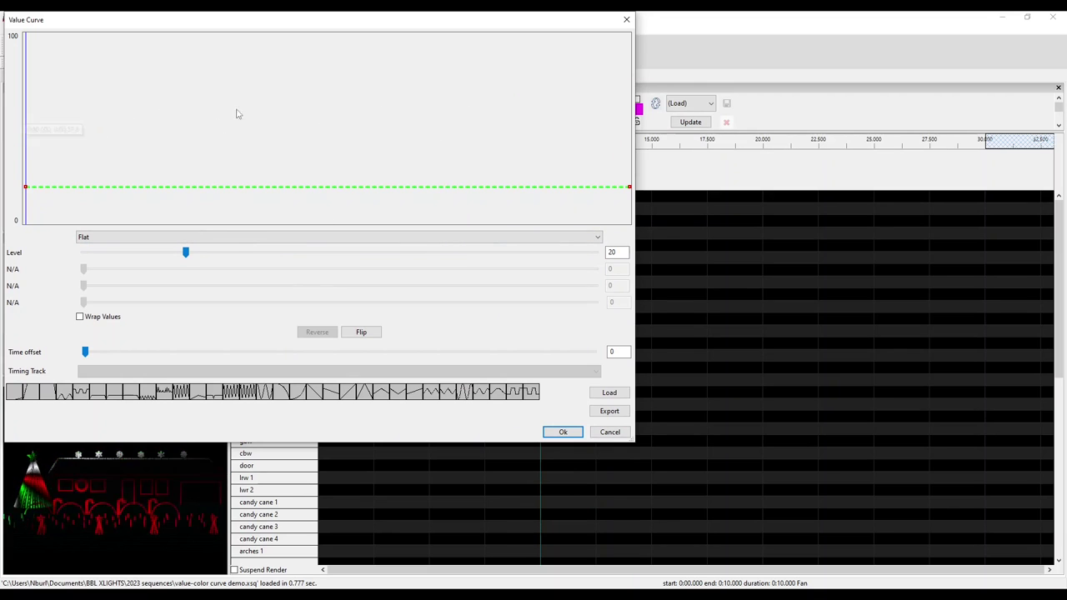
{"action": "left_click", "coordinate": [593, 433]}
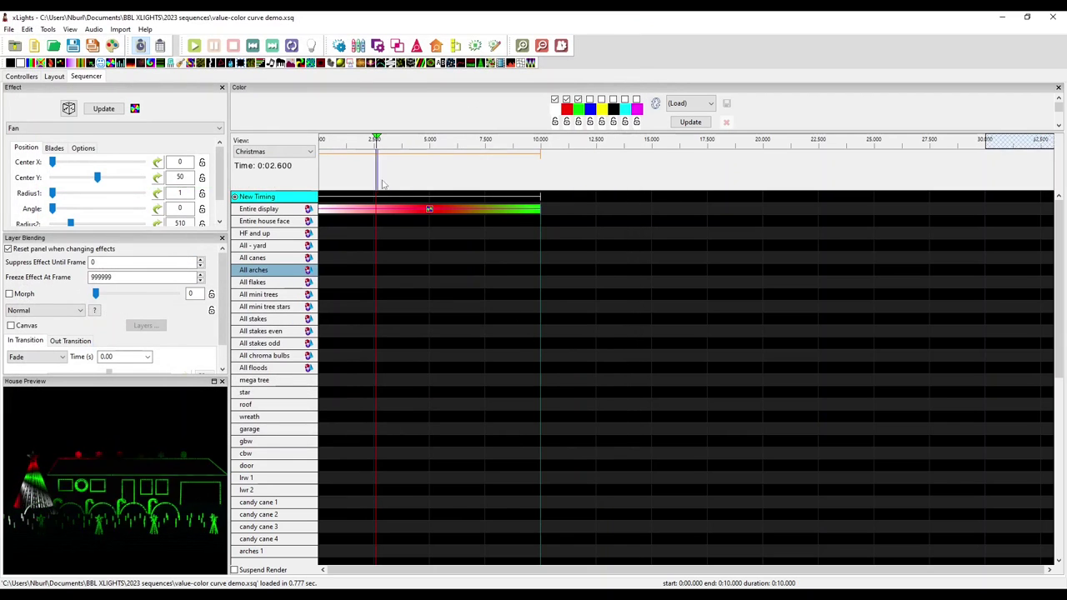
Add timing marks to the New Timing track at 2.475 s, 4.000 s and about 7 s
{"action": "left_click", "coordinate": [373, 182]}
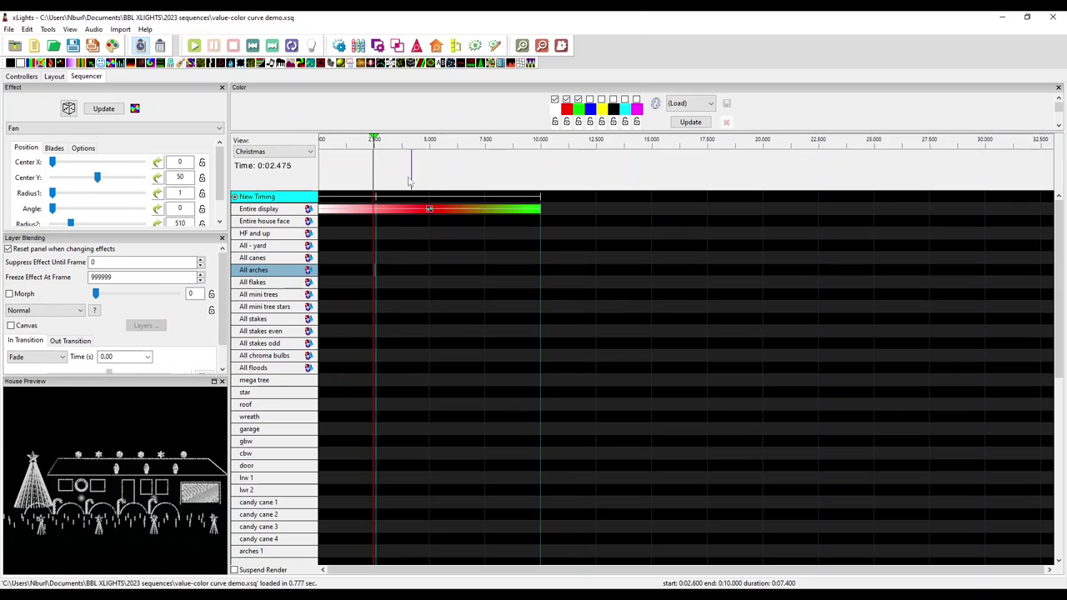
{"action": "mouse_move", "coordinate": [362, 180]}
{"action": "left_mouse_down"}
{"action": "mouse_move", "coordinate": [351, 192]}
{"action": "mouse_move", "coordinate": [408, 197]}
{"action": "left_mouse_up"}
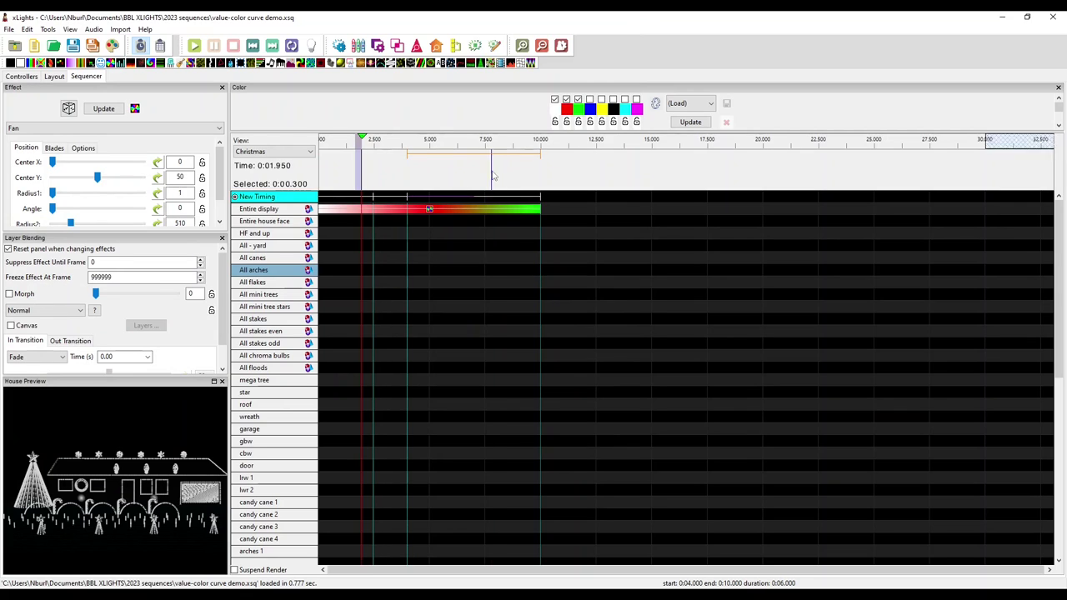
{"action": "left_click", "coordinate": [404, 179]}
{"action": "left_click", "coordinate": [479, 185]}
{"action": "key", "text": "t"}
{"action": "key", "text": "space"}
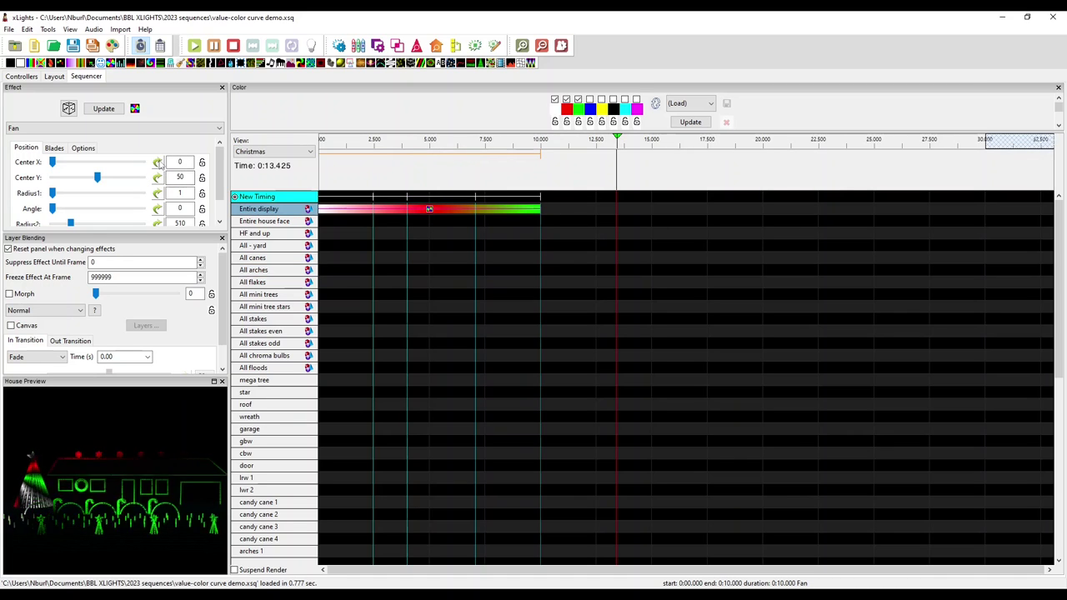
Apply a Flat value curve with level 80 to the Fan effect's Center X and preview it
{"action": "left_click", "coordinate": [159, 163]}
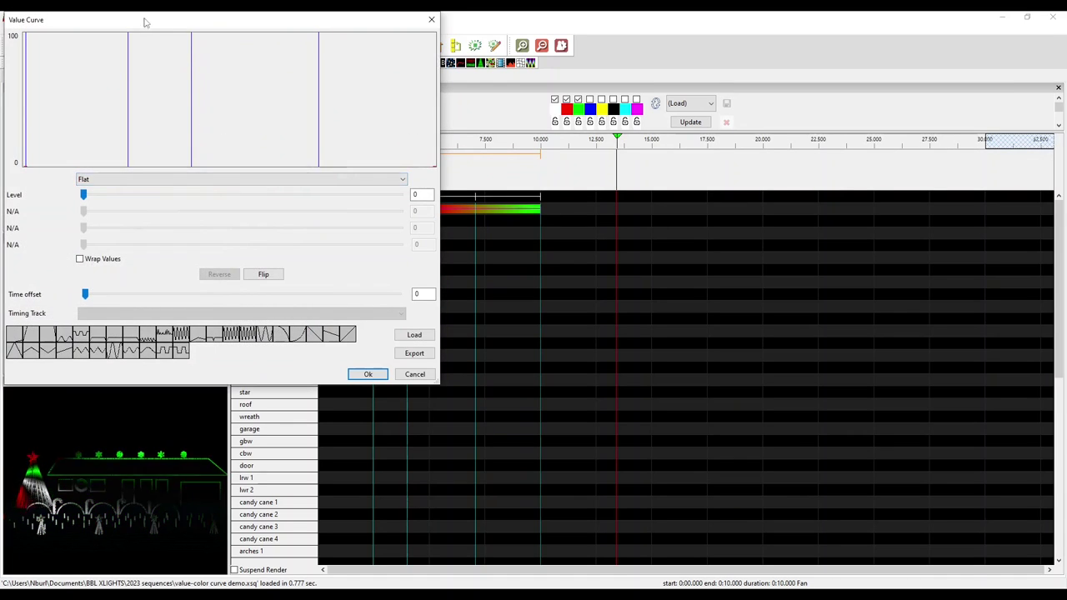
{"action": "left_click_drag", "start_coordinate": [143, 19], "coordinate": [468, 313]}
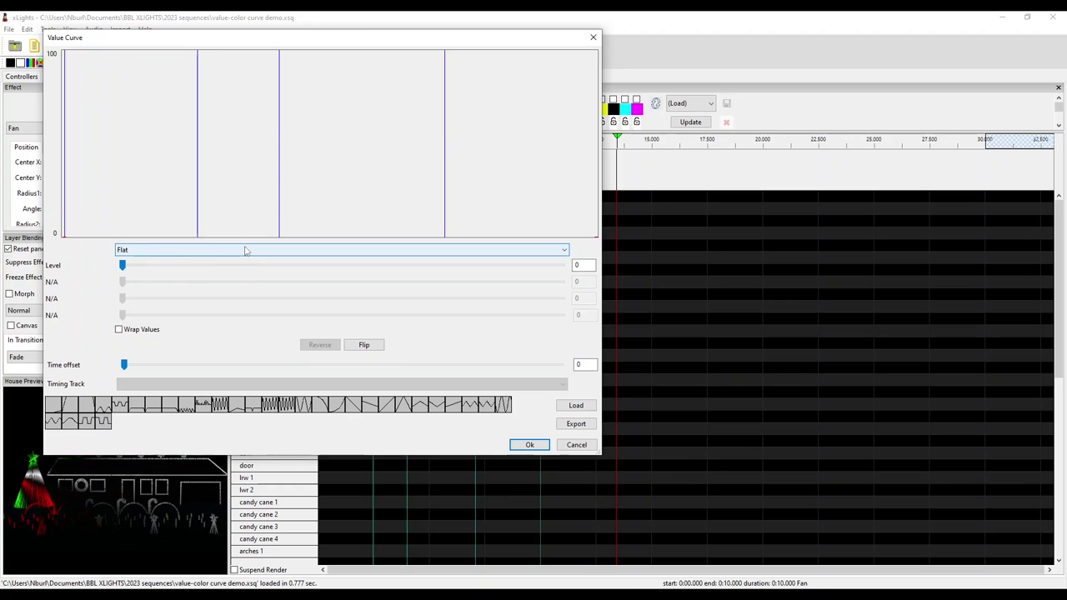
{"action": "left_click", "coordinate": [216, 252]}
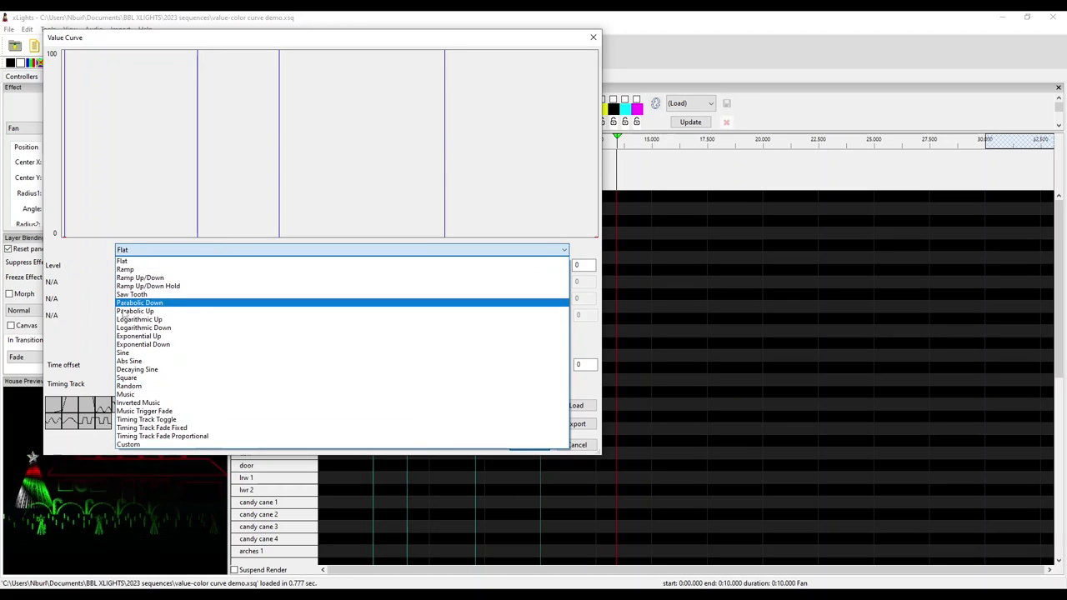
{"action": "left_click", "coordinate": [99, 261]}
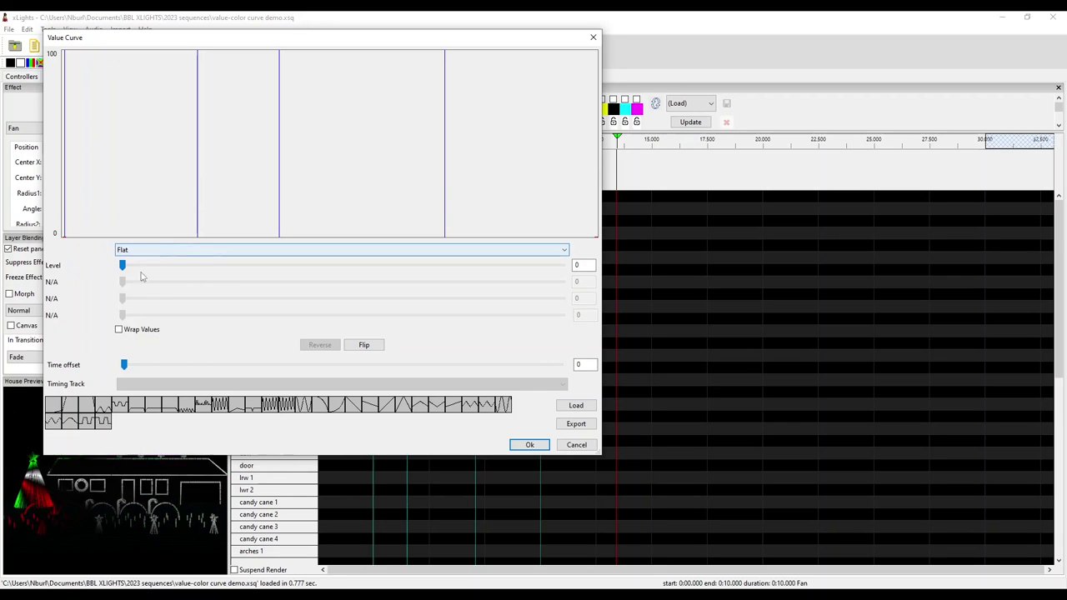
{"action": "left_click_drag", "start_coordinate": [125, 268], "coordinate": [359, 280]}
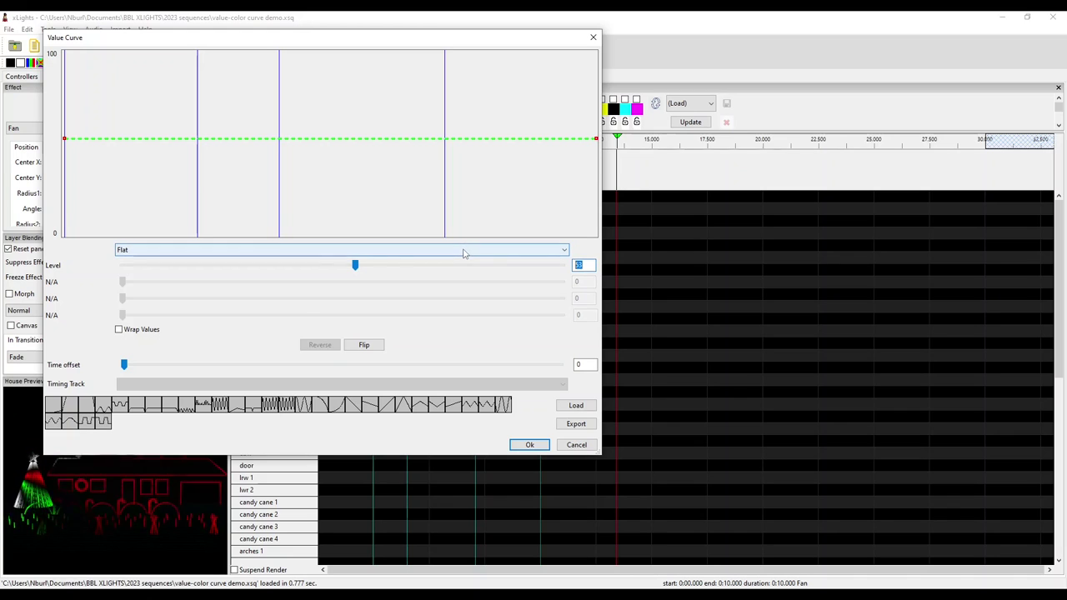
{"action": "type", "text": "80"}
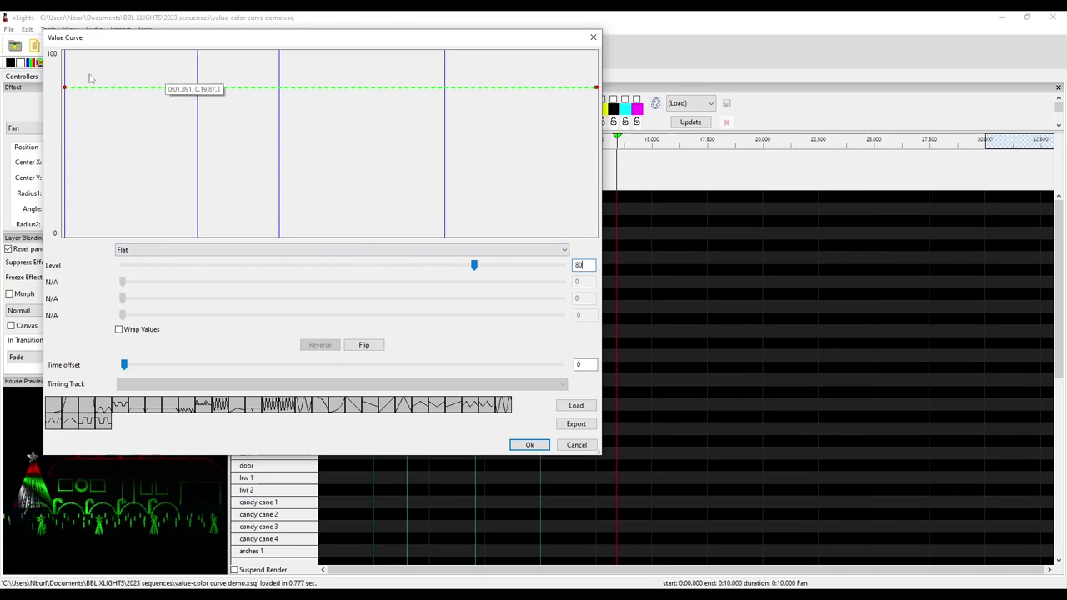
{"action": "left_click", "coordinate": [530, 445]}
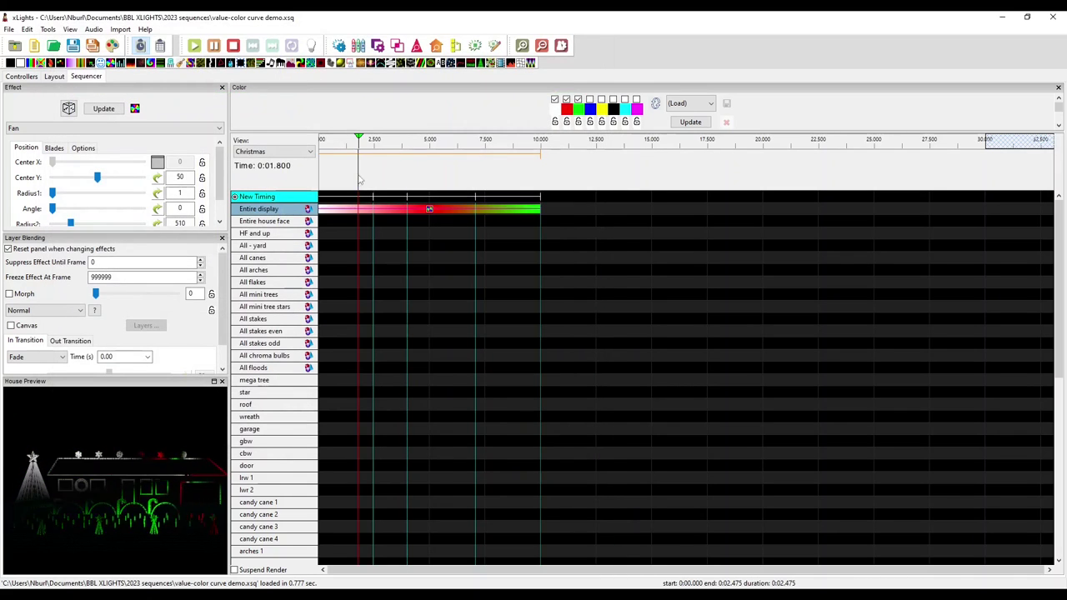
{"action": "key", "text": "space"}
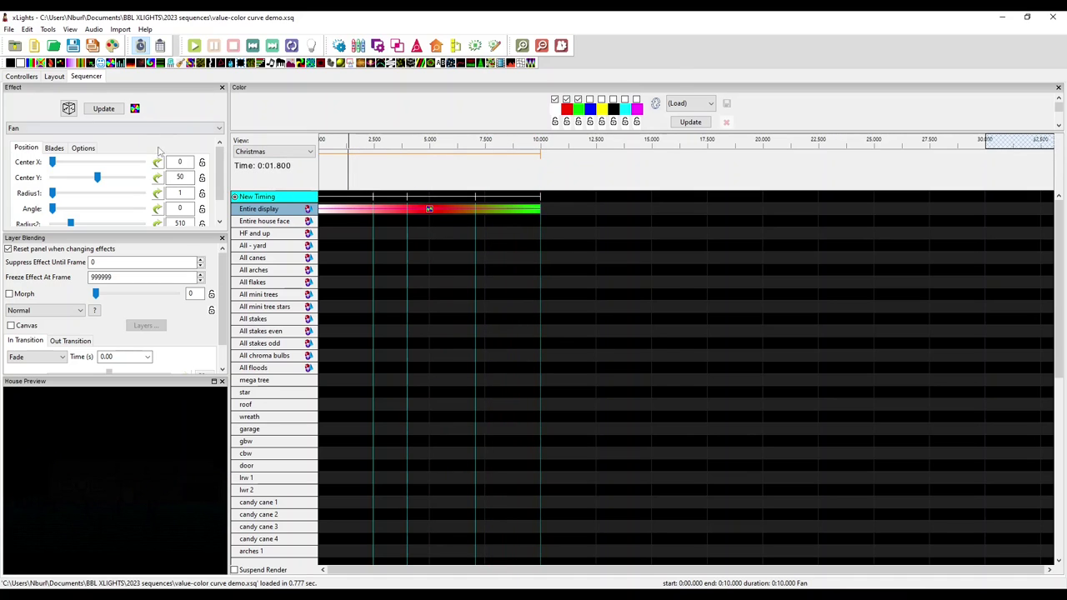
Change the Fan effect's Center X value curve to a Ramp from 0 to 100 and play the result
{"action": "left_click", "coordinate": [158, 161]}
{"action": "left_click", "coordinate": [305, 308]}
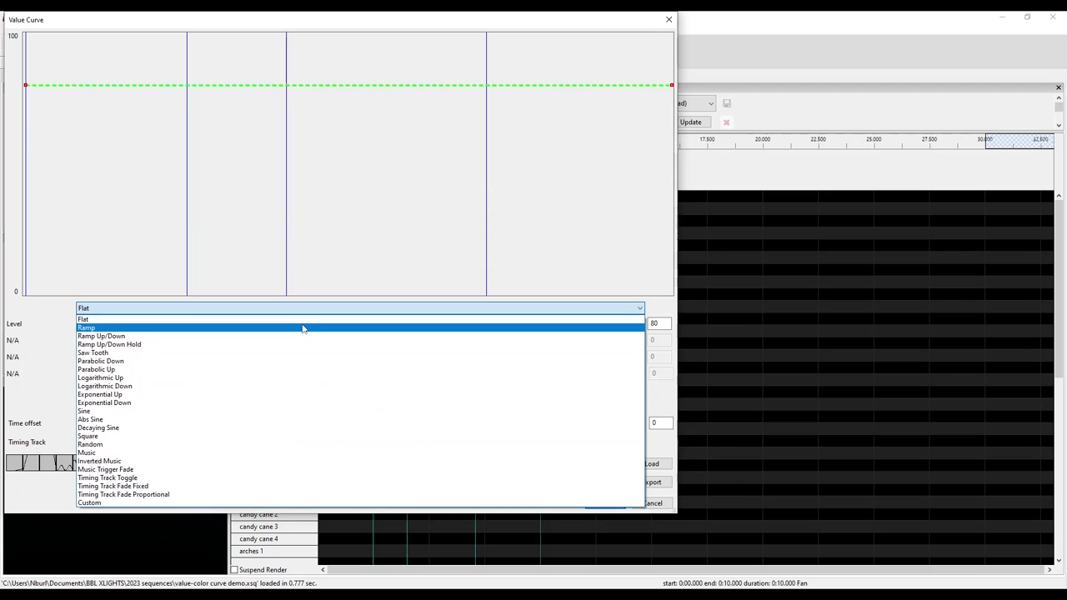
{"action": "left_click", "coordinate": [302, 328]}
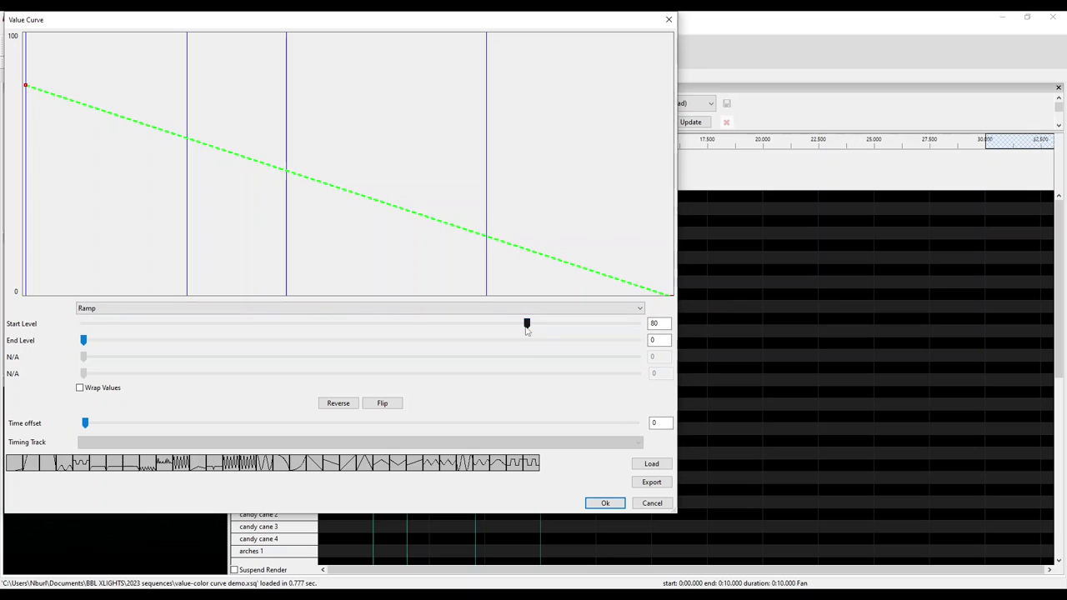
{"action": "left_click_drag", "start_coordinate": [527, 330], "coordinate": [281, 332]}
{"action": "left_click_drag", "start_coordinate": [82, 341], "coordinate": [471, 342]}
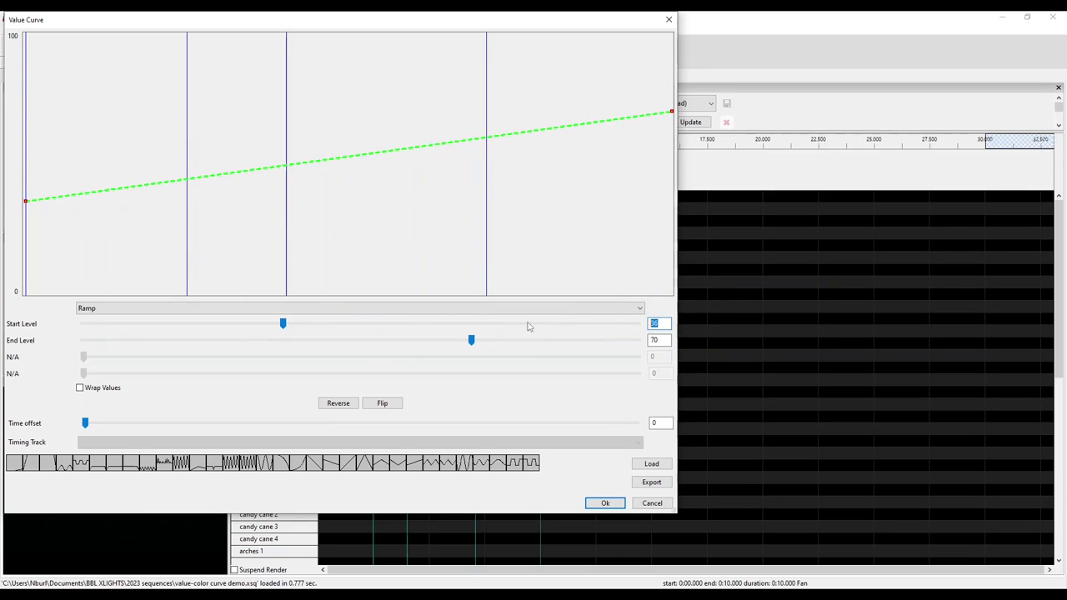
{"action": "type", "text": "0"}
{"action": "type", "text": "100"}
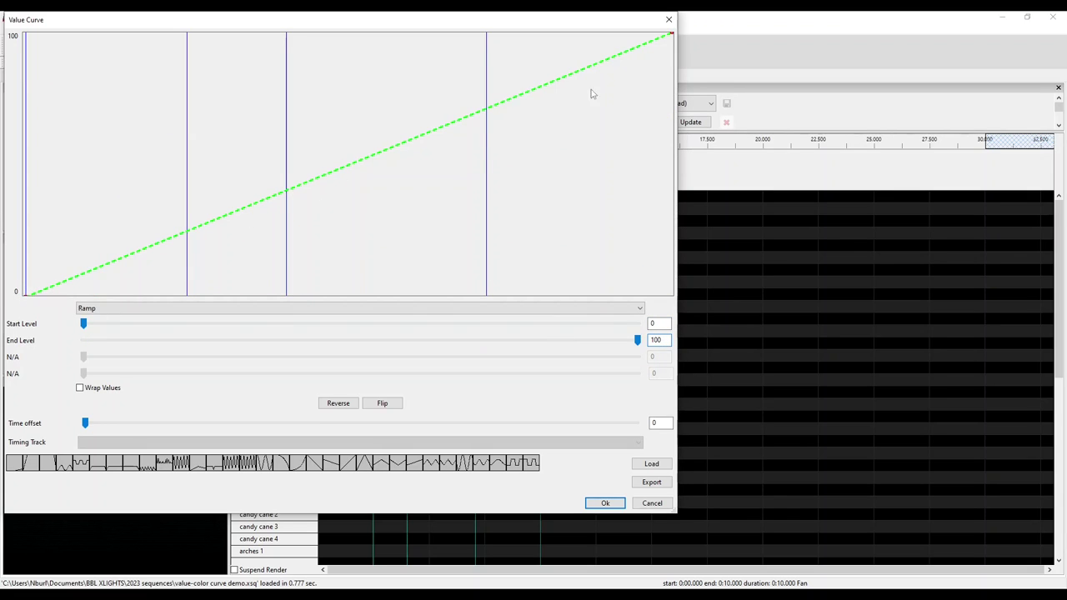
{"action": "left_click", "coordinate": [604, 504]}
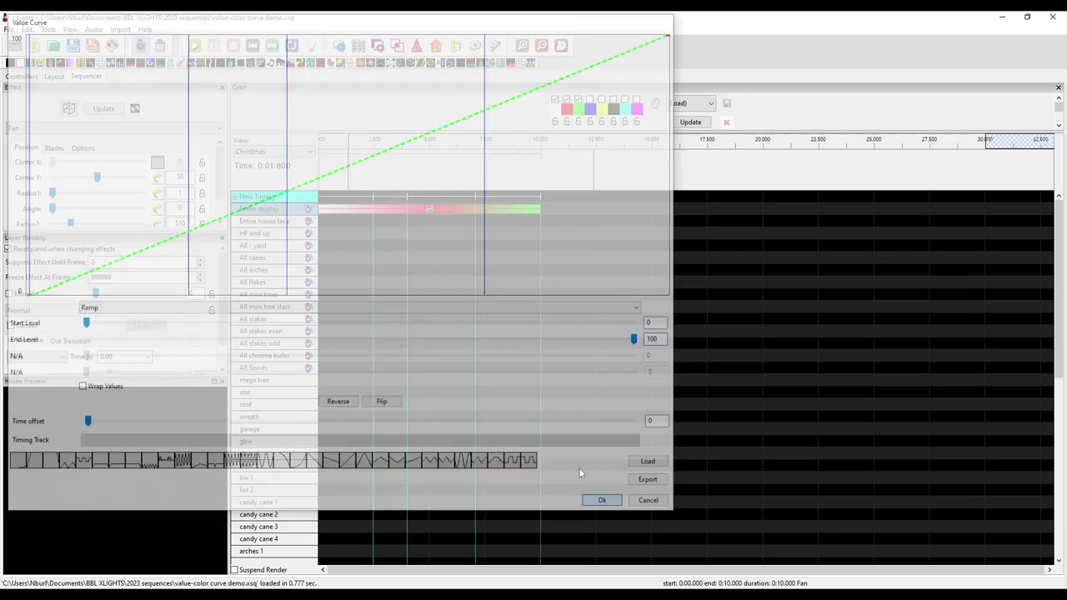
{"action": "left_click", "coordinate": [193, 45]}
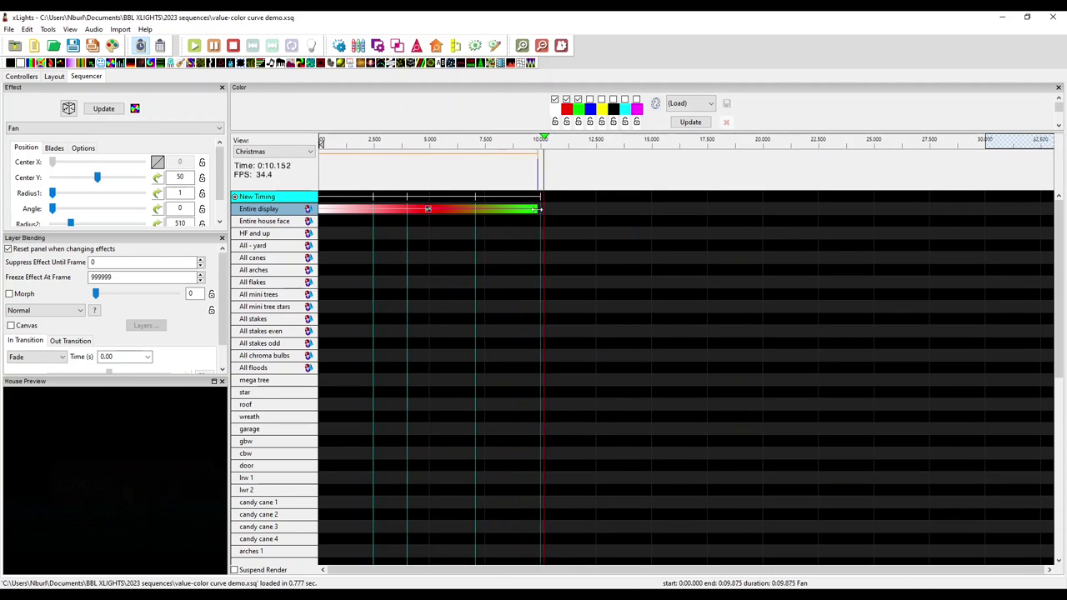
Shorten the Fan effect on Entire display to end at 5.025 s and open its Center X value curve
{"action": "left_click_drag", "start_coordinate": [541, 209], "coordinate": [430, 209]}
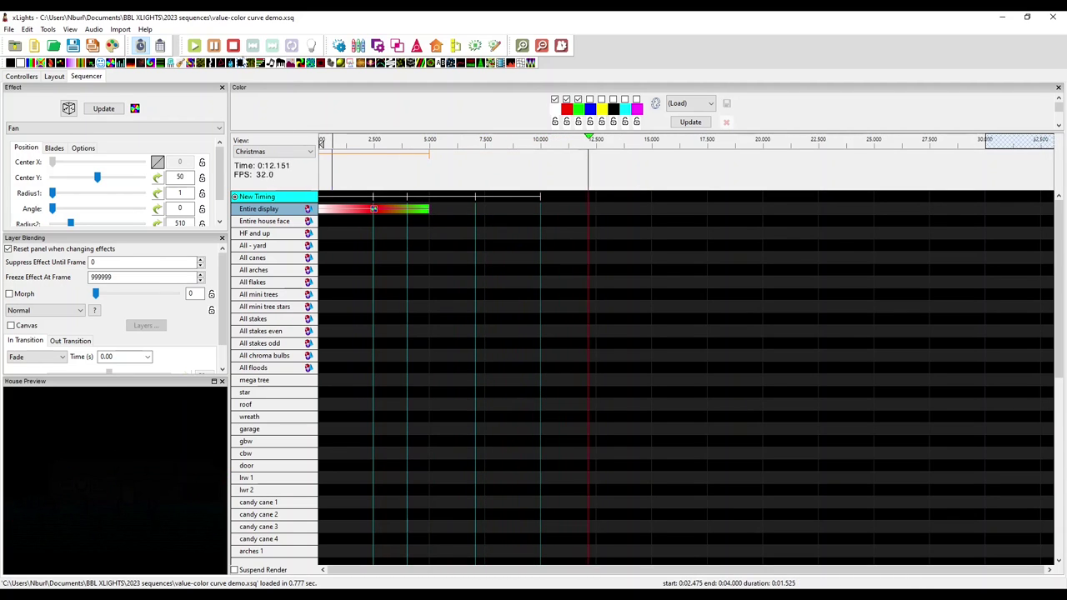
{"action": "key", "text": "space"}
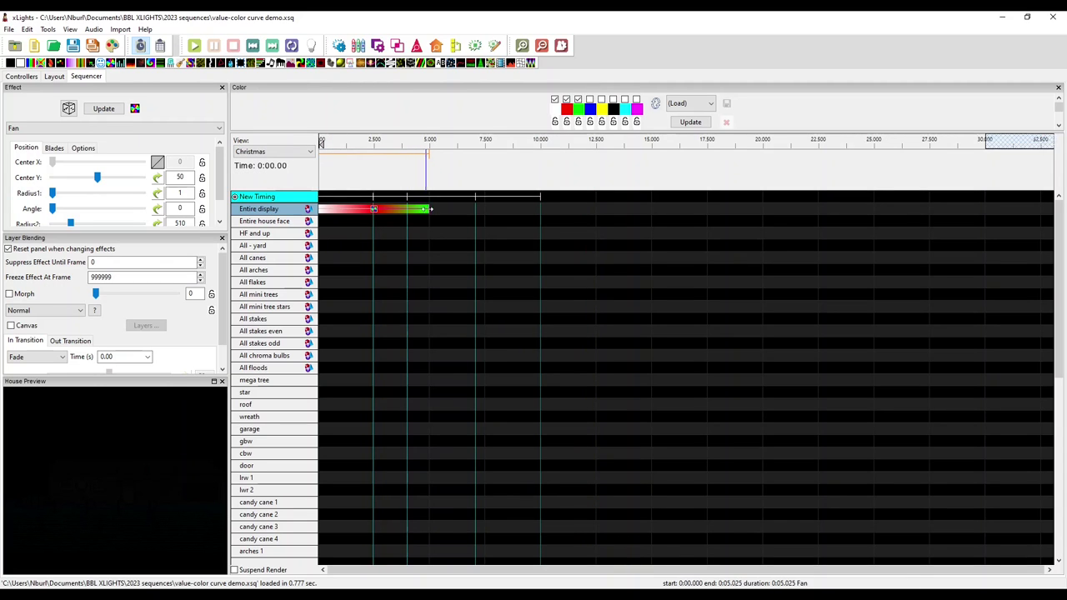
{"action": "left_click", "coordinate": [158, 176]}
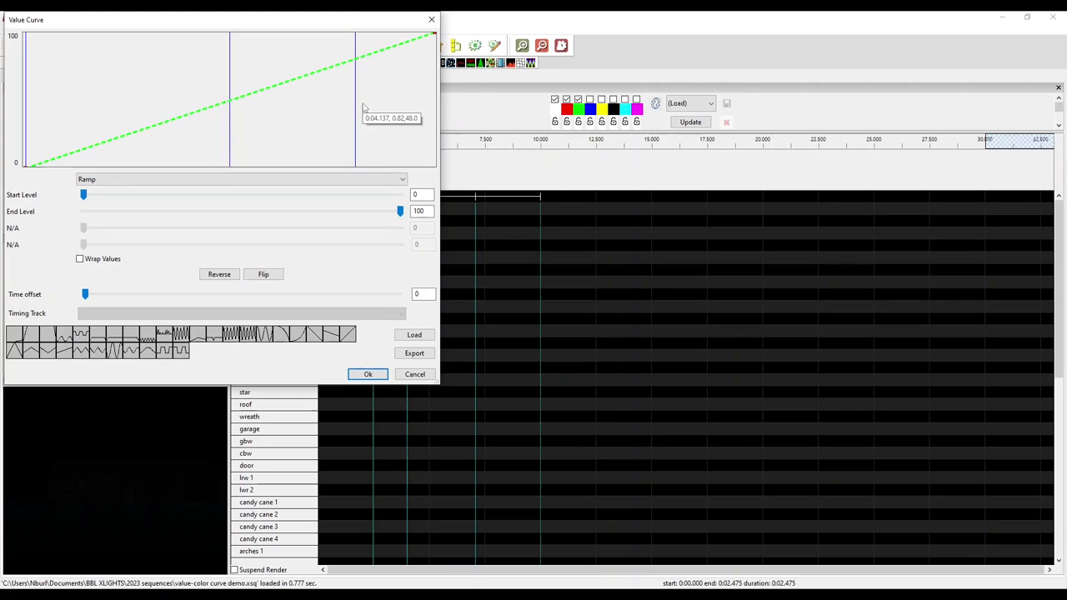
Accept the Ramp value curve for Center X and play the shortened Fan effect from the start
{"action": "left_click", "coordinate": [367, 374]}
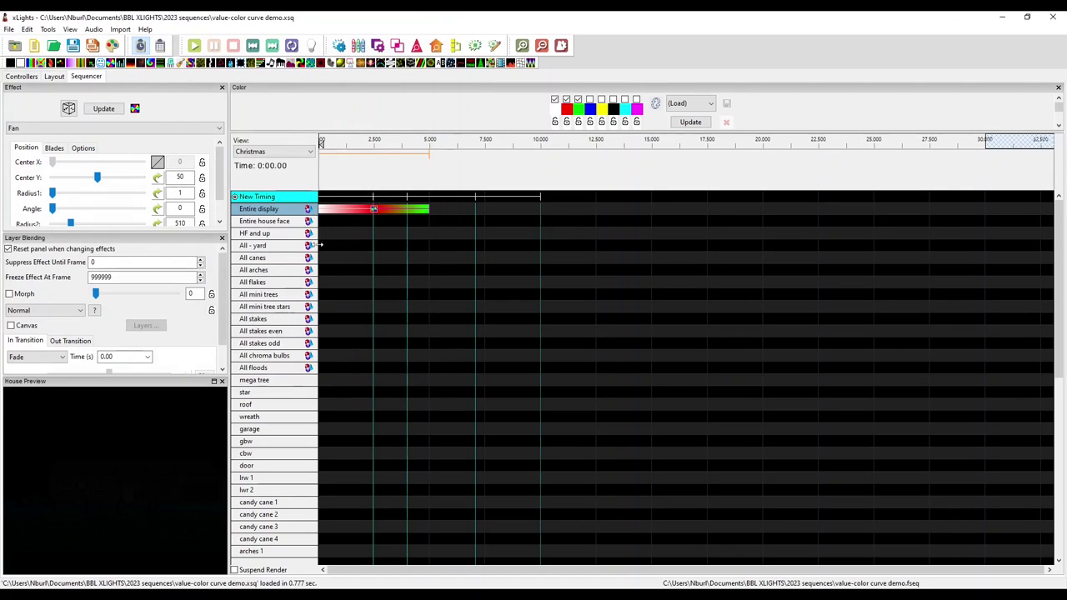
{"action": "left_click", "coordinate": [253, 46]}
{"action": "left_click", "coordinate": [193, 46]}
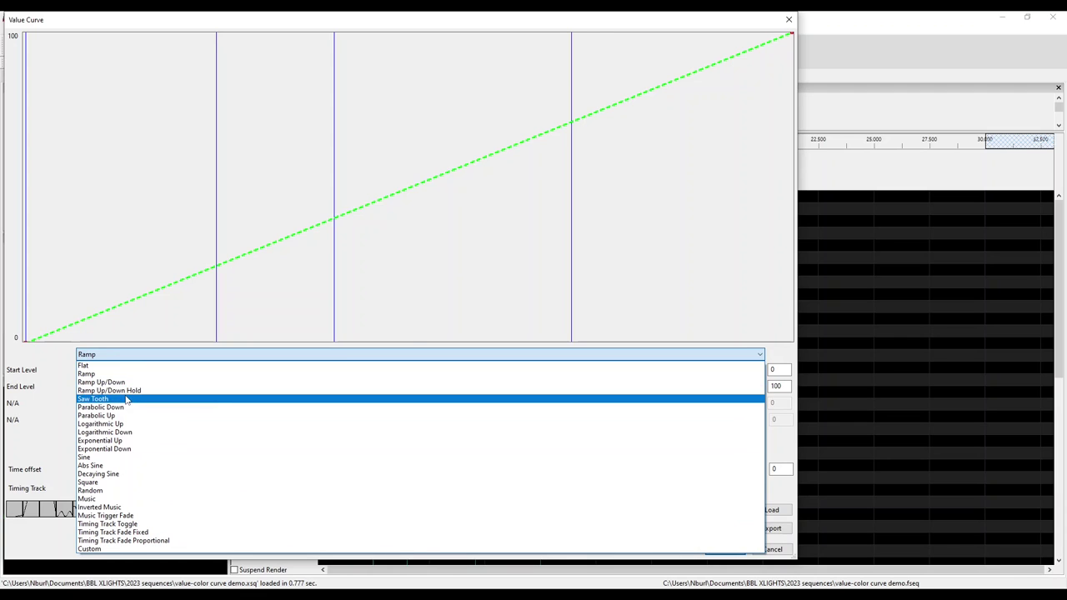
Change the Fan effect's Center X value curve to Saw Tooth with start level 24 and end level 75
{"action": "left_click", "coordinate": [127, 401]}
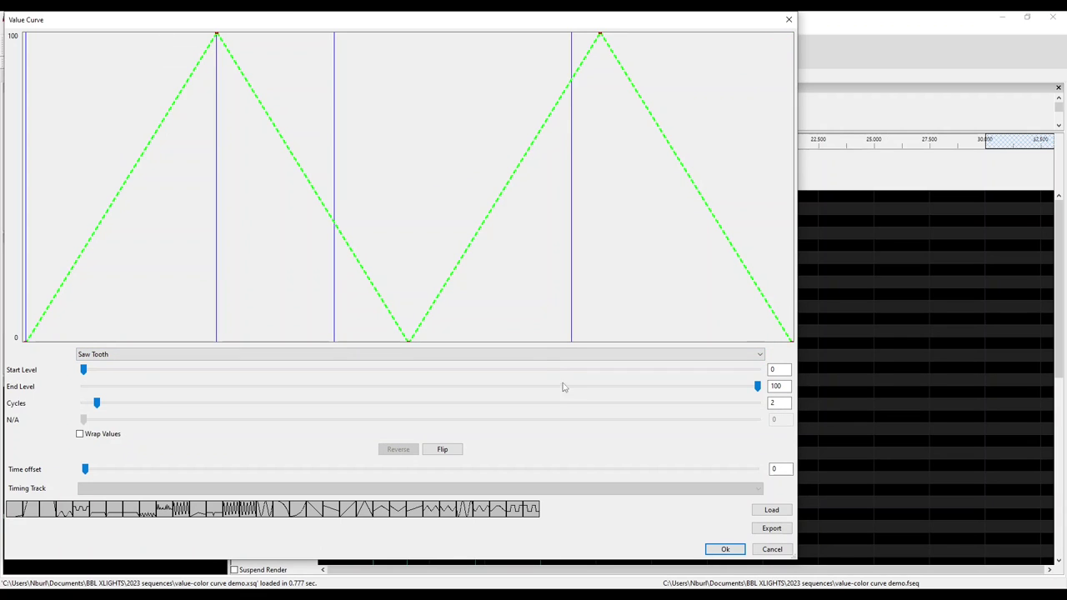
{"action": "left_click_drag", "start_coordinate": [84, 372], "coordinate": [138, 372]}
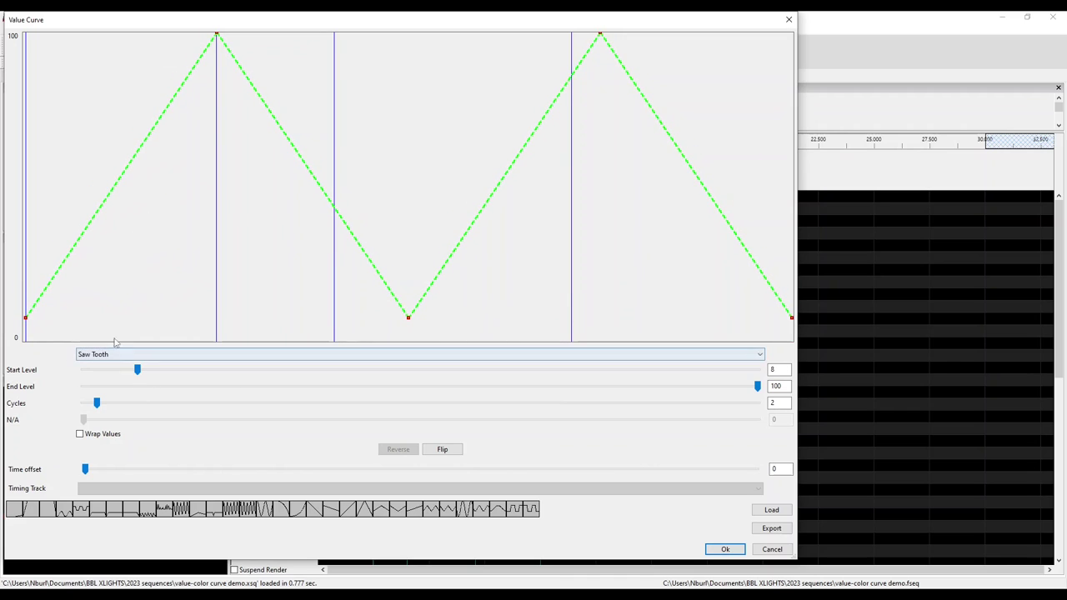
{"action": "mouse_move", "coordinate": [28, 322]}
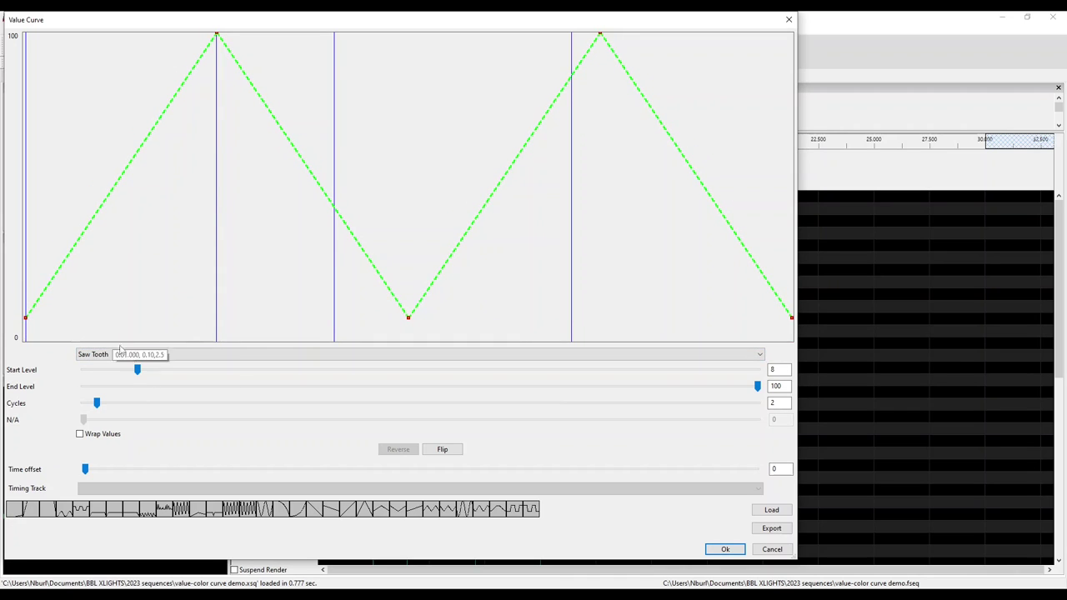
{"action": "left_click_drag", "start_coordinate": [137, 370], "coordinate": [246, 377]}
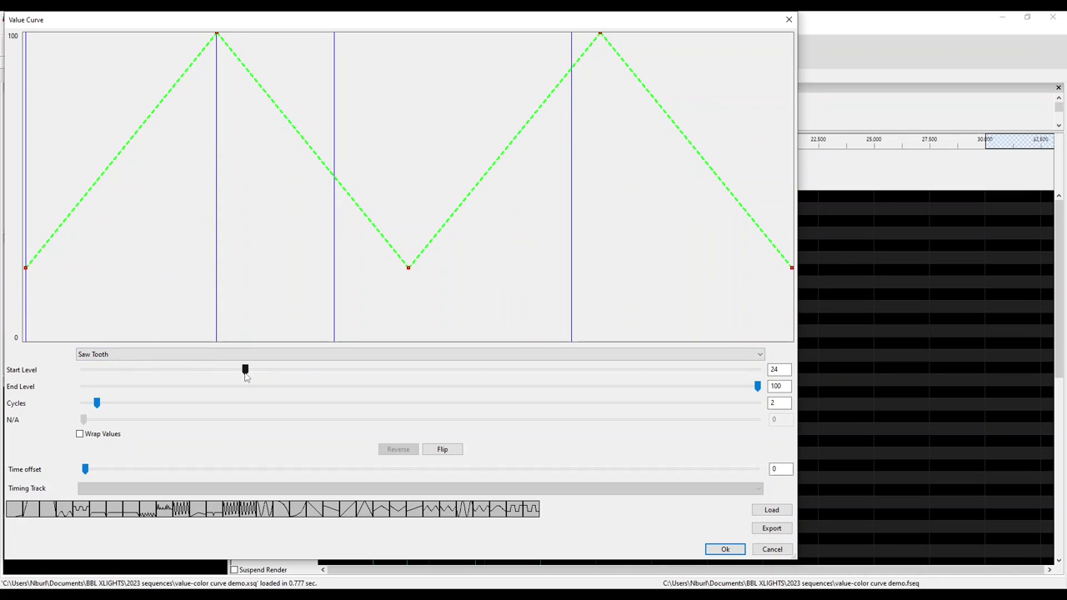
{"action": "left_click_drag", "start_coordinate": [758, 389], "coordinate": [590, 403]}
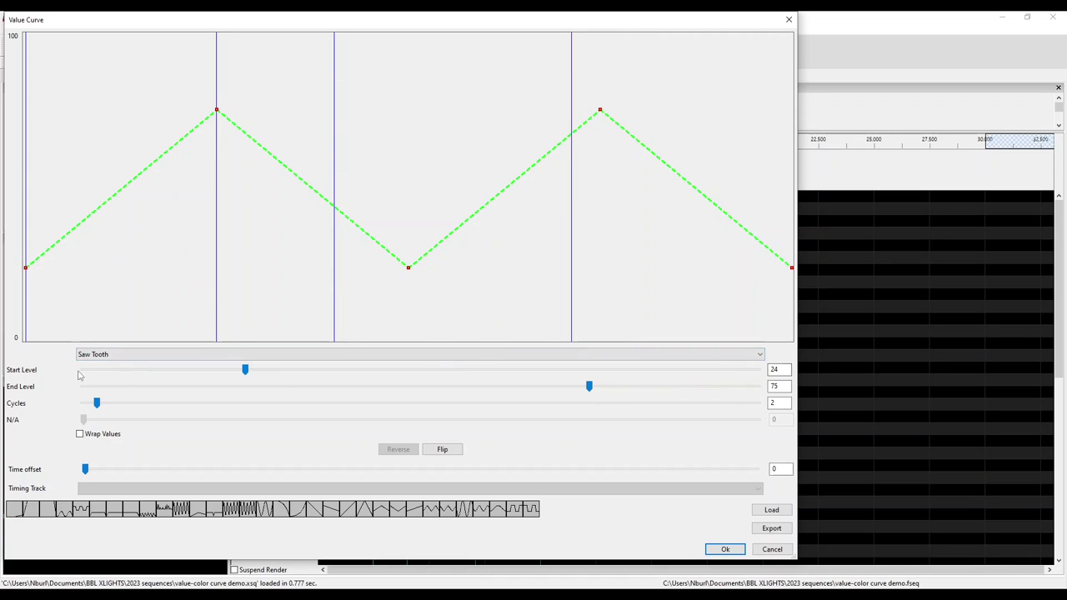
Try different cycle counts on the Saw Tooth curve, finish with 2 cycles, then apply the curve and preview it
{"action": "type", "text": "1"}
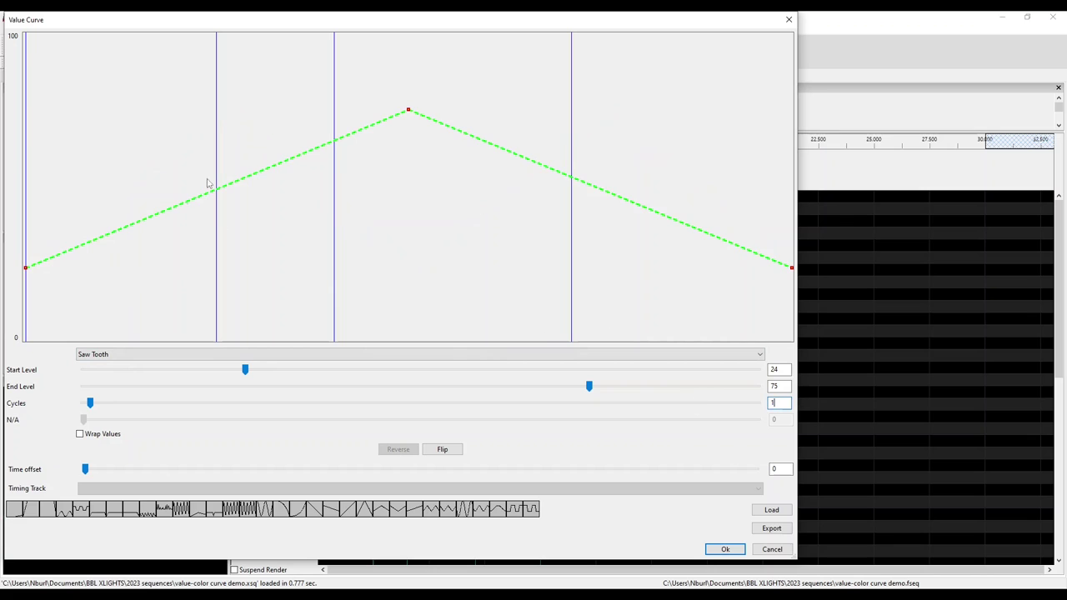
{"action": "scroll", "coordinate": [350, 413], "scroll_direction": "down", "scroll_amount": 20}
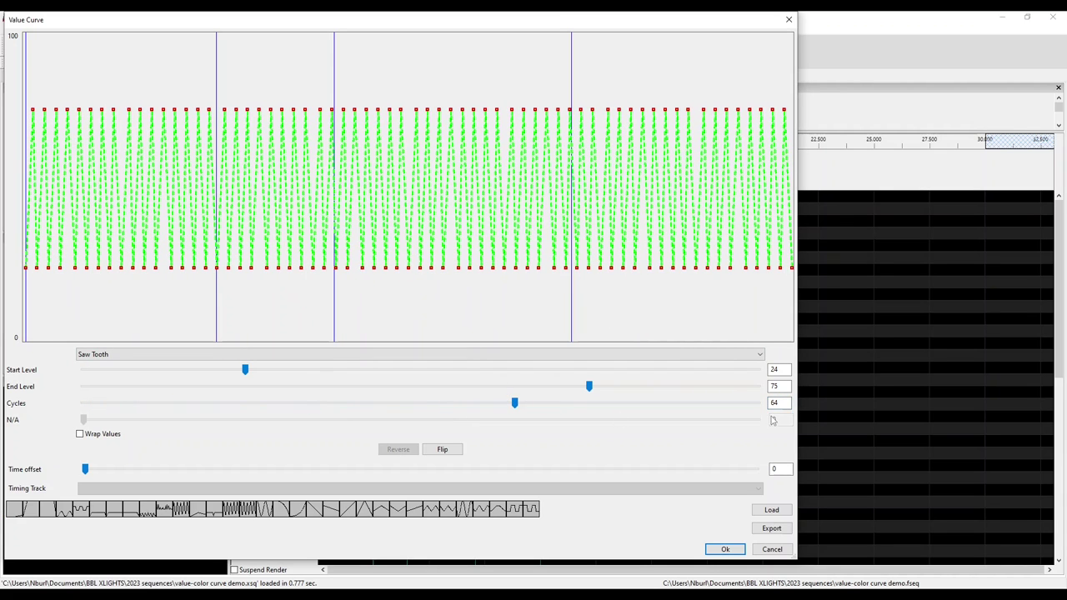
{"action": "type", "text": "1"}
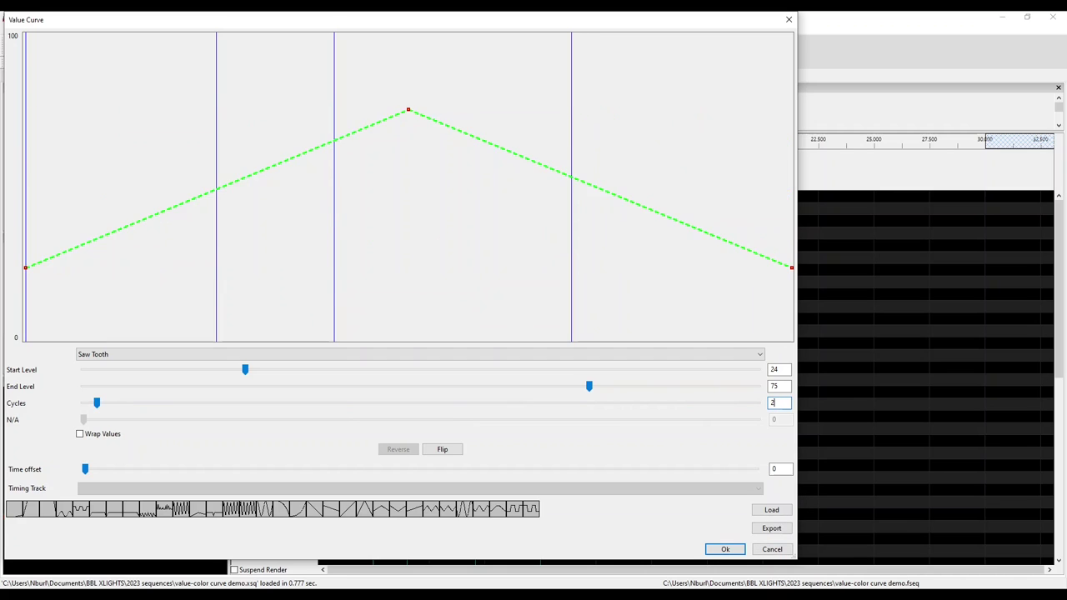
{"action": "left_click", "coordinate": [723, 550]}
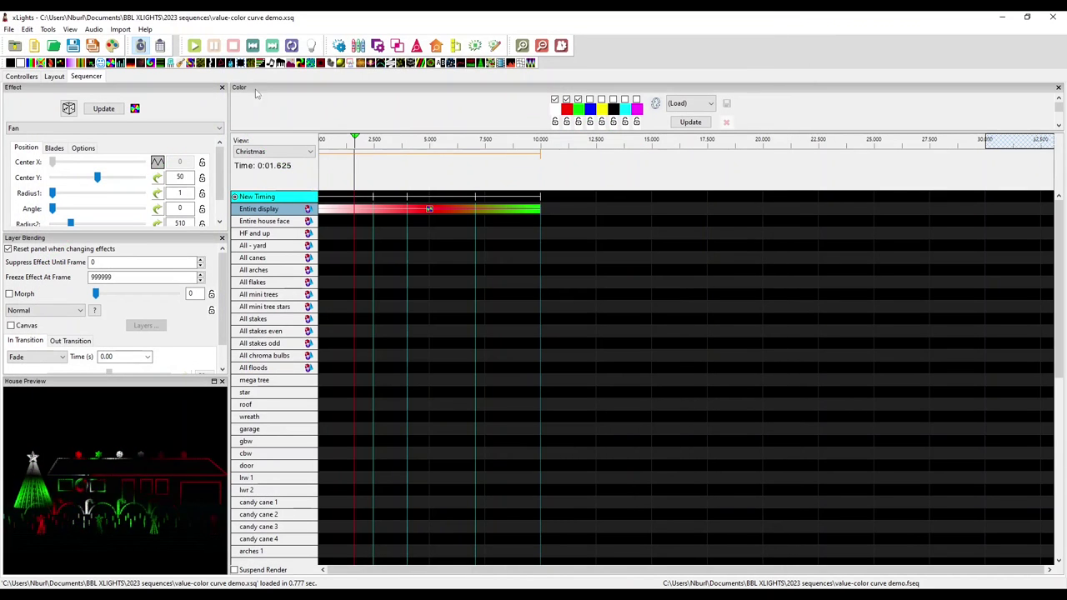
{"action": "left_click", "coordinate": [194, 46]}
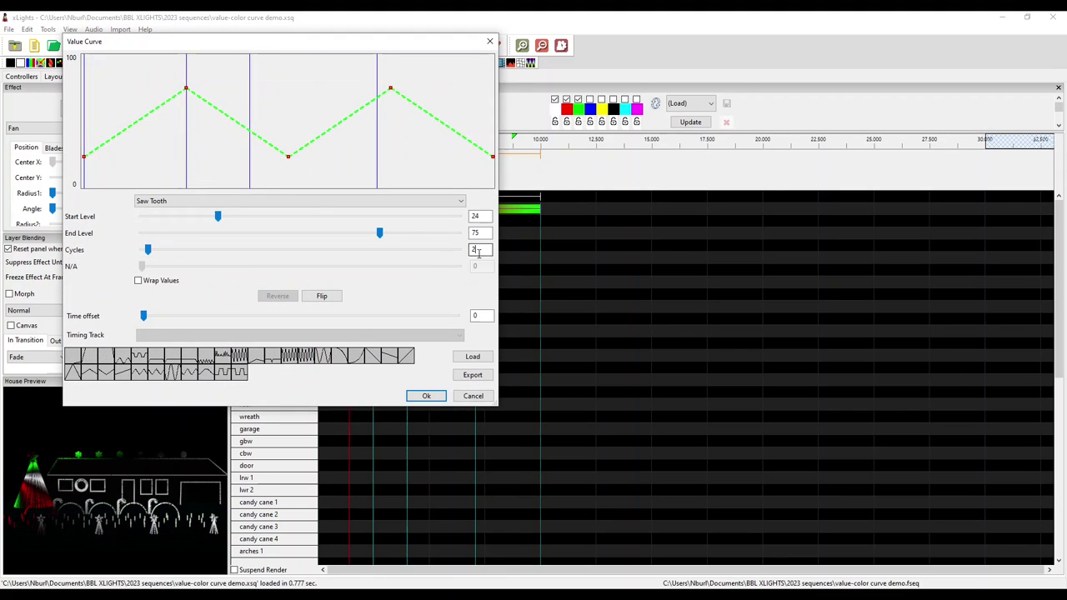
Set the Center X Saw Tooth curve to 5 cycles and apply it
{"action": "key", "text": "BackSpace"}
{"action": "type", "text": "4"}
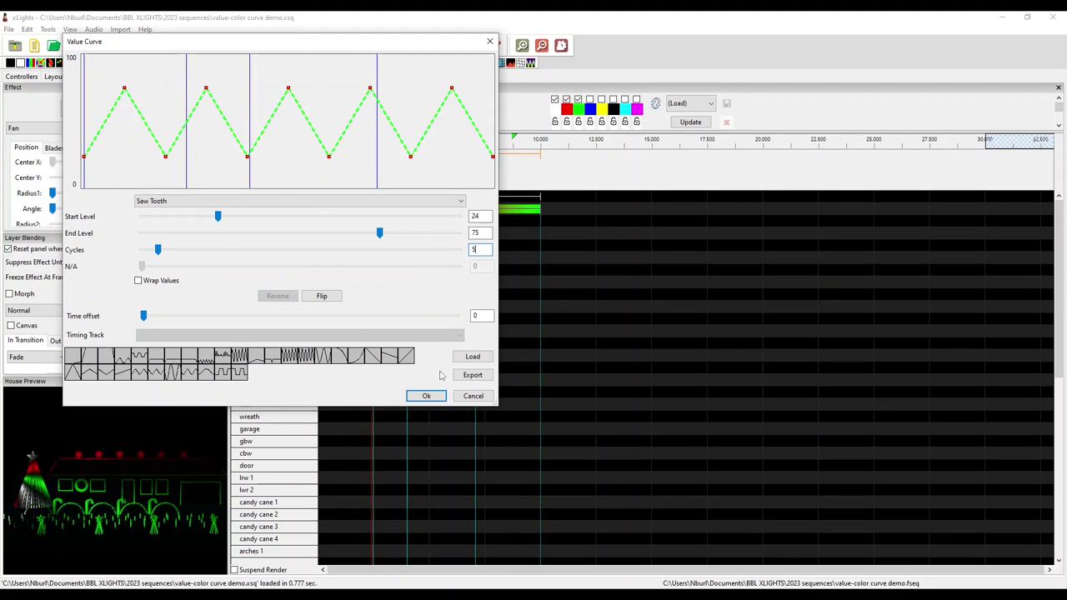
{"action": "left_click", "coordinate": [426, 396]}
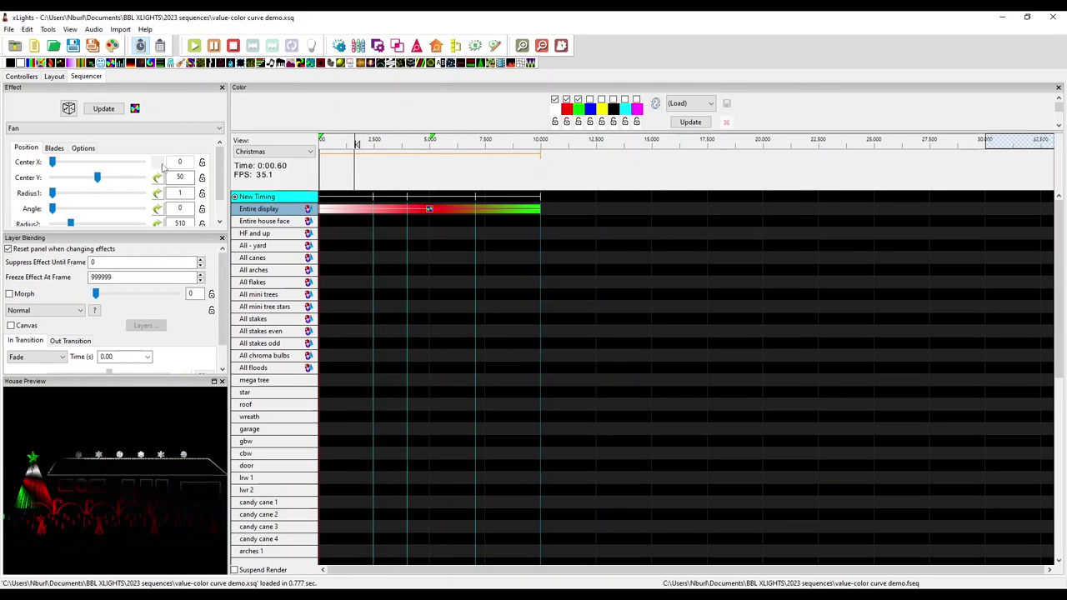
Raise the Center X Saw Tooth curve to 20 cycles, apply it and preview the result
{"action": "left_click", "coordinate": [202, 224]}
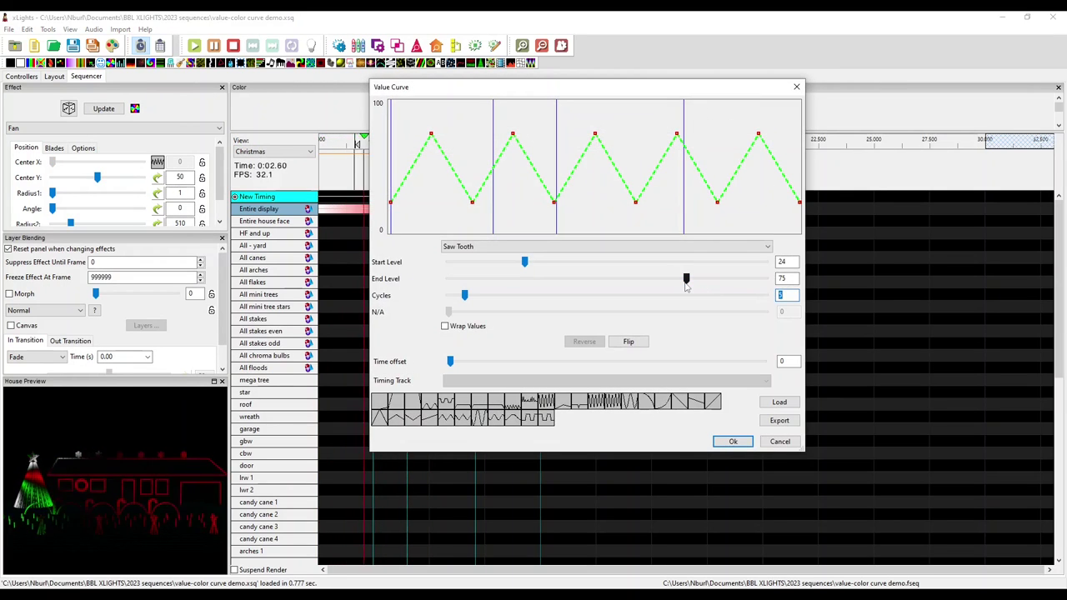
{"action": "type", "text": "20"}
{"action": "key", "text": "Return"}
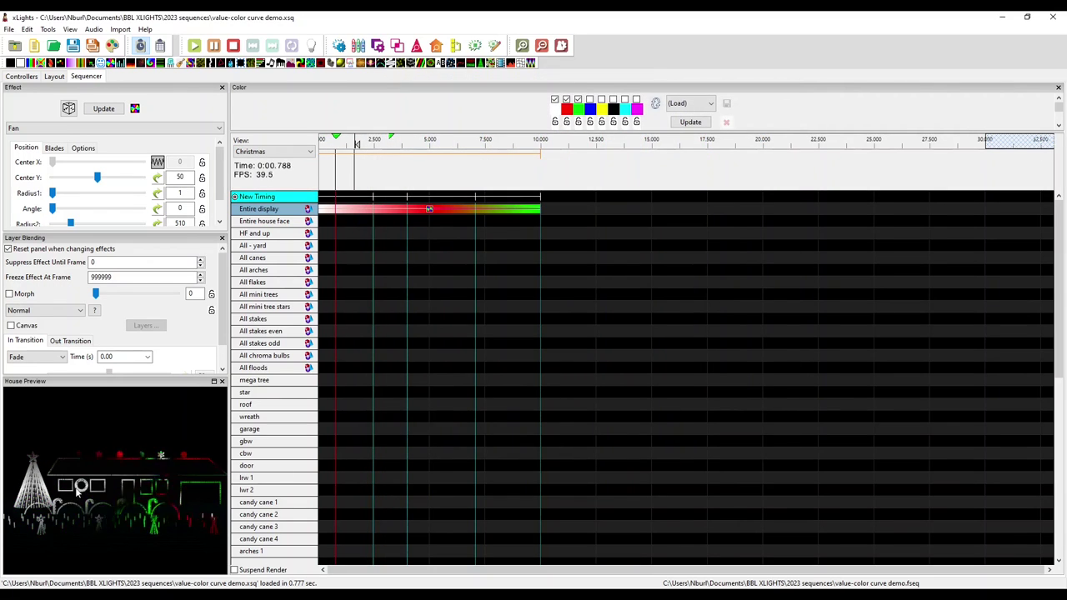
{"action": "key", "text": "space"}
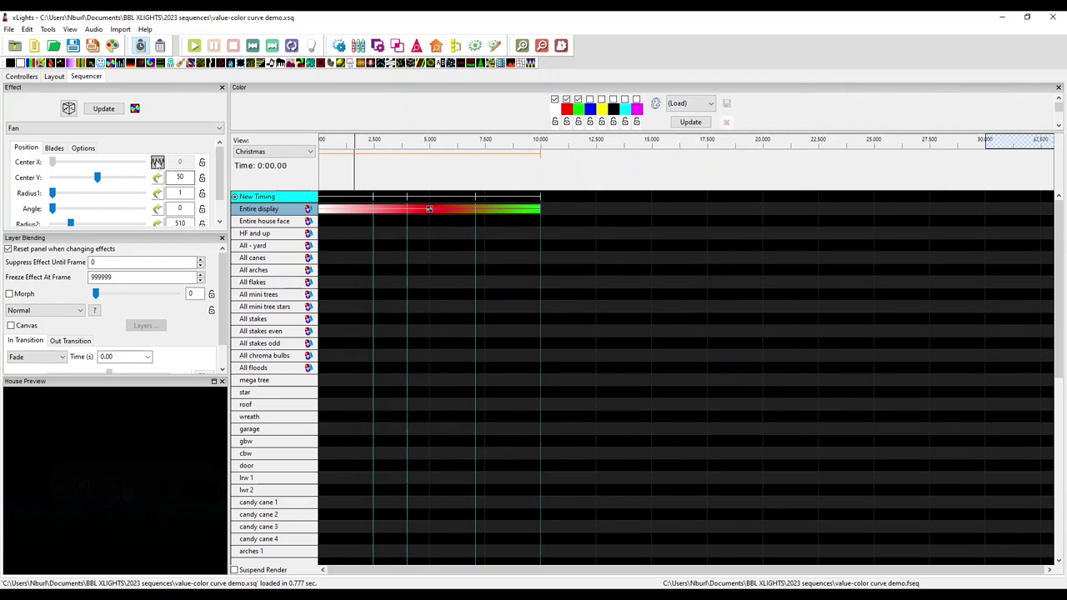
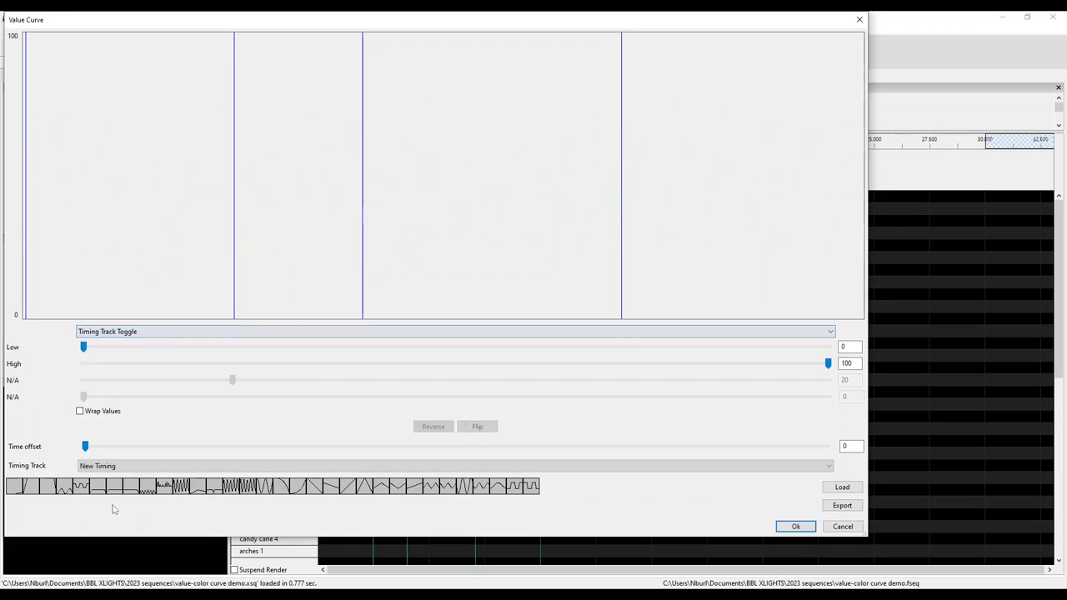
Switch the Center X value curve to Decaying Sine with start 93 and amplitude 91
{"action": "left_click", "coordinate": [112, 486]}
{"action": "left_click_drag", "start_coordinate": [642, 349], "coordinate": [777, 386]}
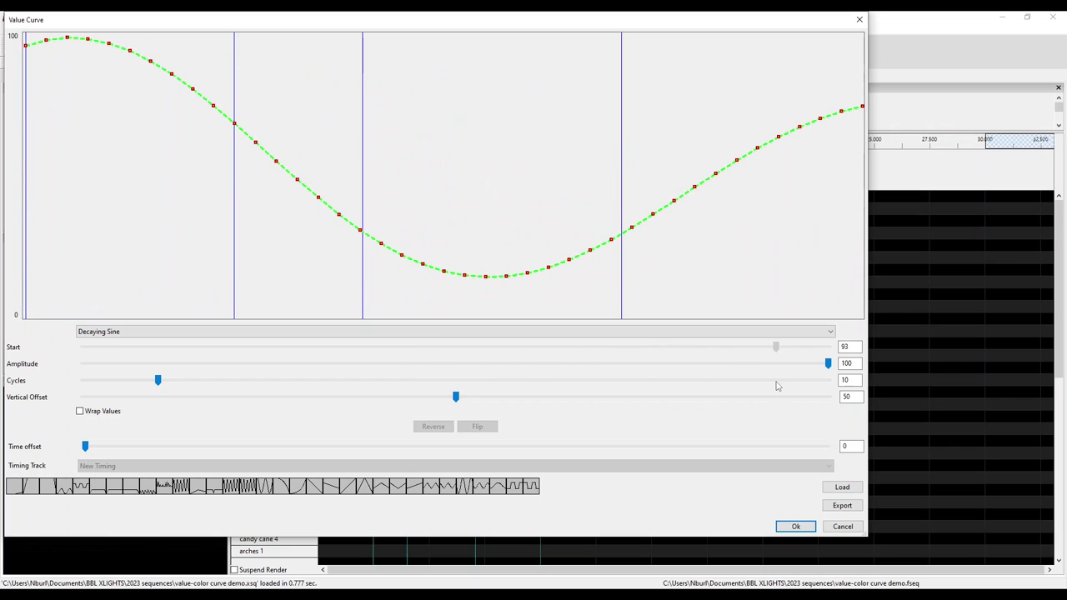
{"action": "left_click", "coordinate": [818, 365]}
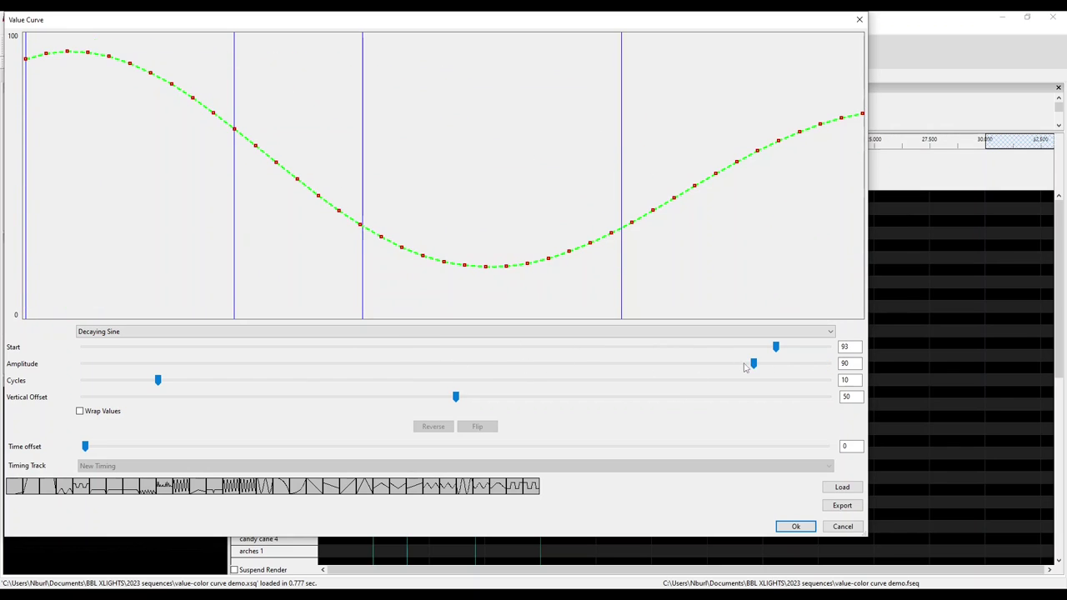
{"action": "left_click_drag", "start_coordinate": [747, 367], "coordinate": [457, 364]}
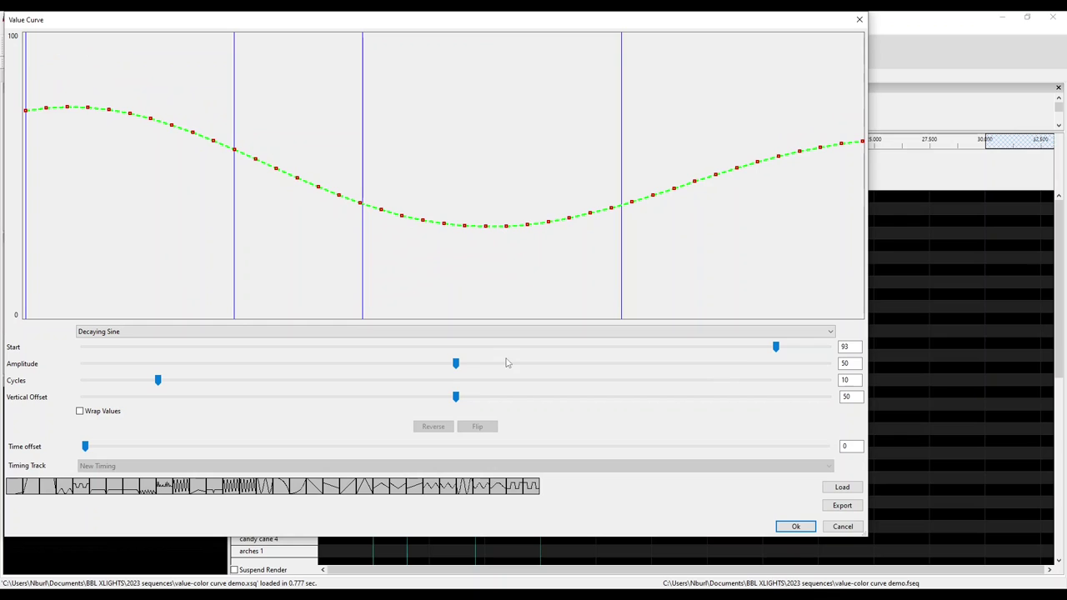
{"action": "left_click", "coordinate": [380, 364]}
{"action": "left_click", "coordinate": [359, 363]}
{"action": "left_click", "coordinate": [284, 364]}
{"action": "left_click_drag", "start_coordinate": [240, 365], "coordinate": [760, 365]}
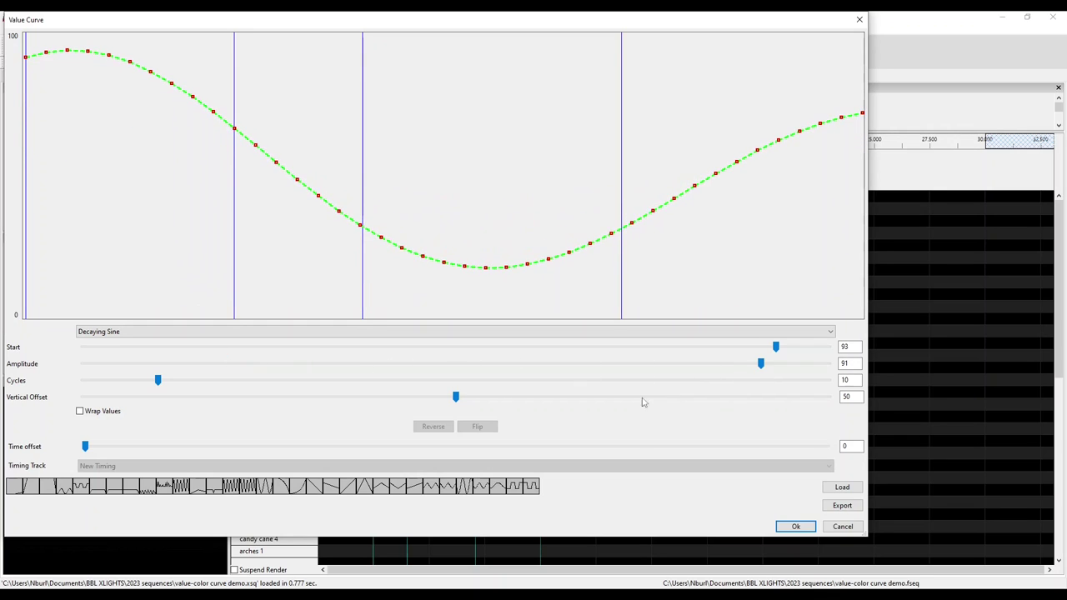
Set the Decaying Sine curve's cycles to 37
{"action": "left_click", "coordinate": [144, 381]}
{"action": "left_click", "coordinate": [129, 383]}
{"action": "left_click", "coordinate": [168, 386]}
{"action": "left_click_drag", "start_coordinate": [232, 381], "coordinate": [359, 380]}
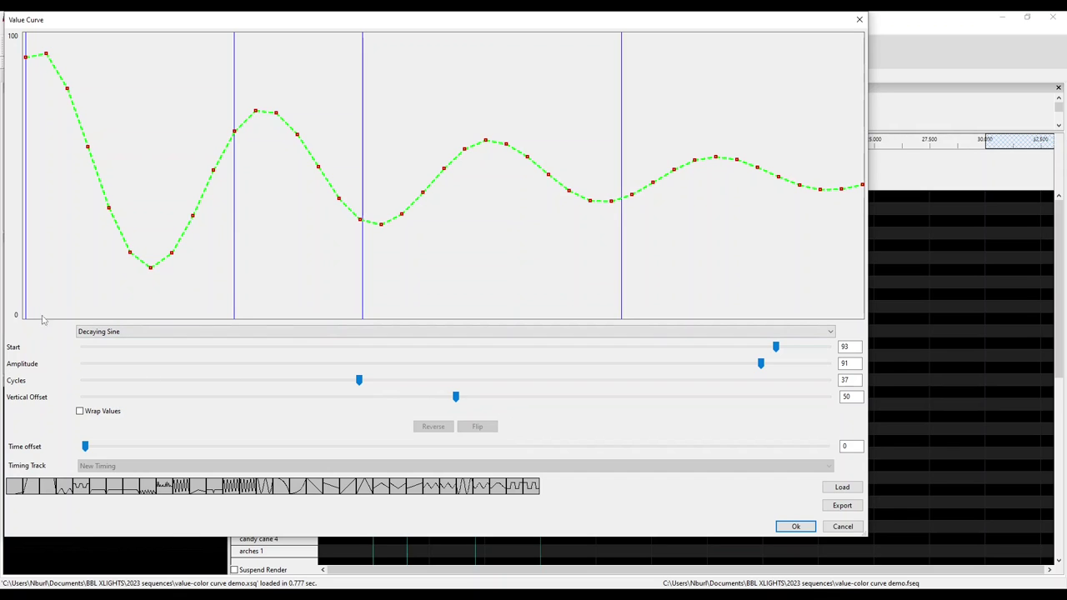
Shift the Decaying Sine curve vertically, ending with a vertical offset of 42, and check its lowest point
{"action": "left_click_drag", "start_coordinate": [457, 405], "coordinate": [479, 431]}
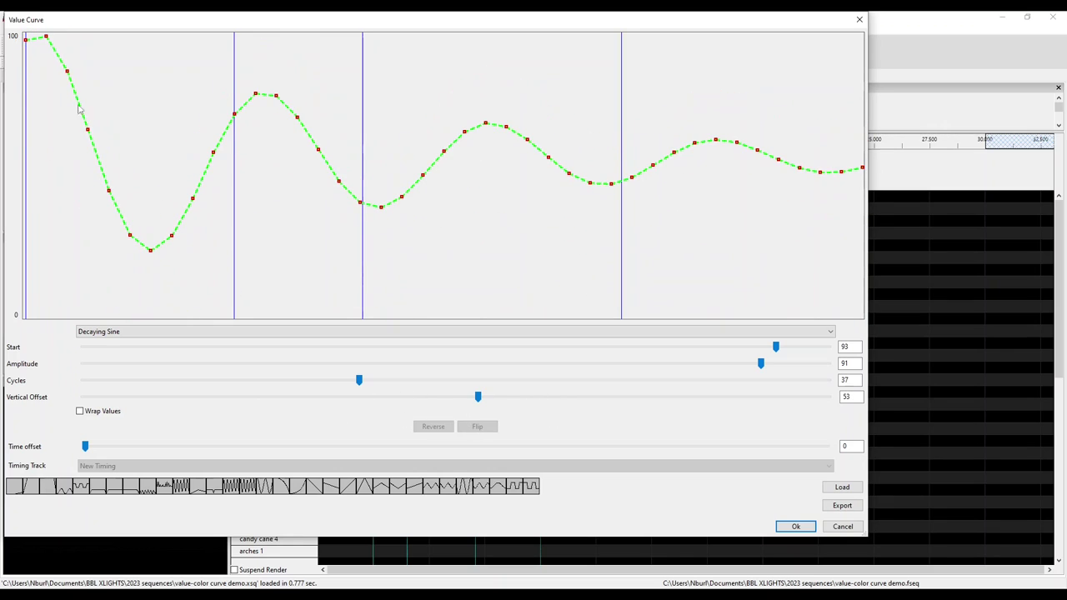
{"action": "mouse_move", "coordinate": [48, 40]}
{"action": "mouse_move", "coordinate": [150, 250]}
{"action": "left_click_drag", "start_coordinate": [478, 399], "coordinate": [396, 398]}
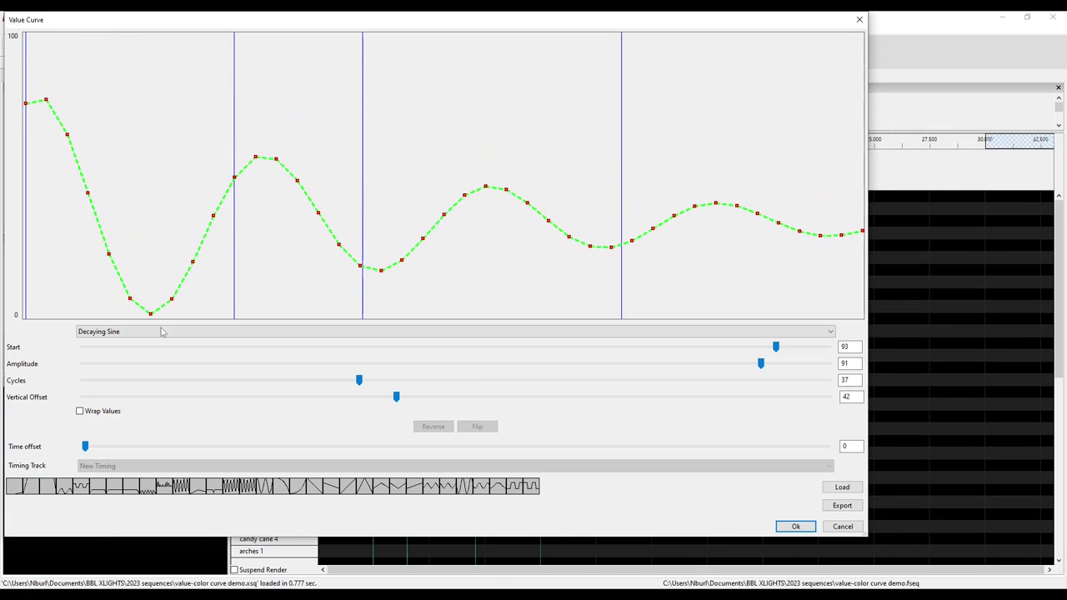
{"action": "mouse_move", "coordinate": [150, 315]}
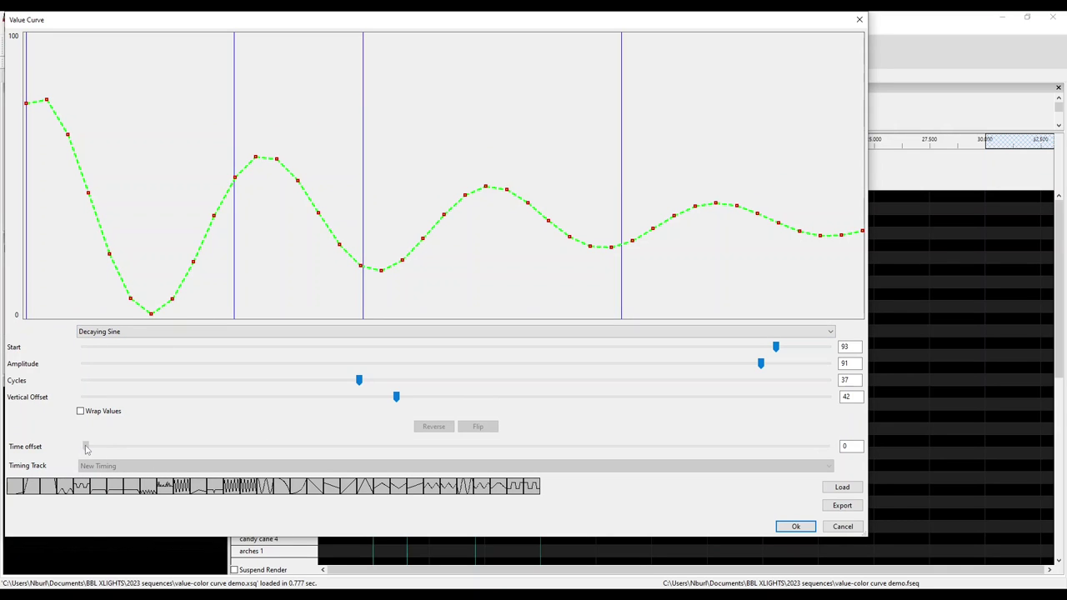
Give the Decaying Sine curve a time offset of 23, apply it and play the Fan effect
{"action": "left_click_drag", "start_coordinate": [86, 450], "coordinate": [255, 455]}
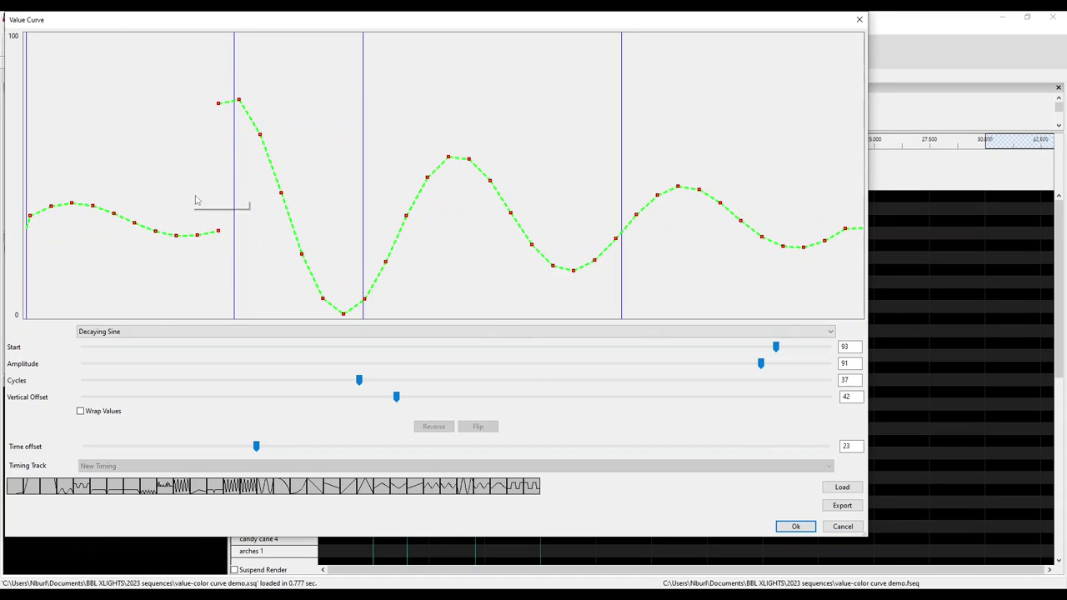
{"action": "left_click", "coordinate": [795, 527]}
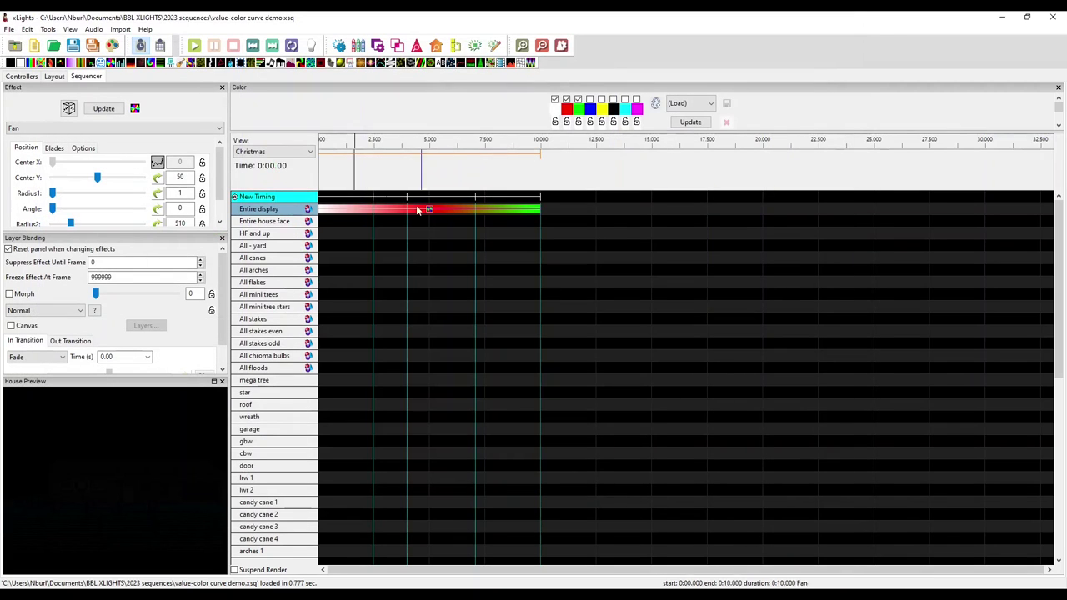
{"action": "left_click", "coordinate": [194, 47]}
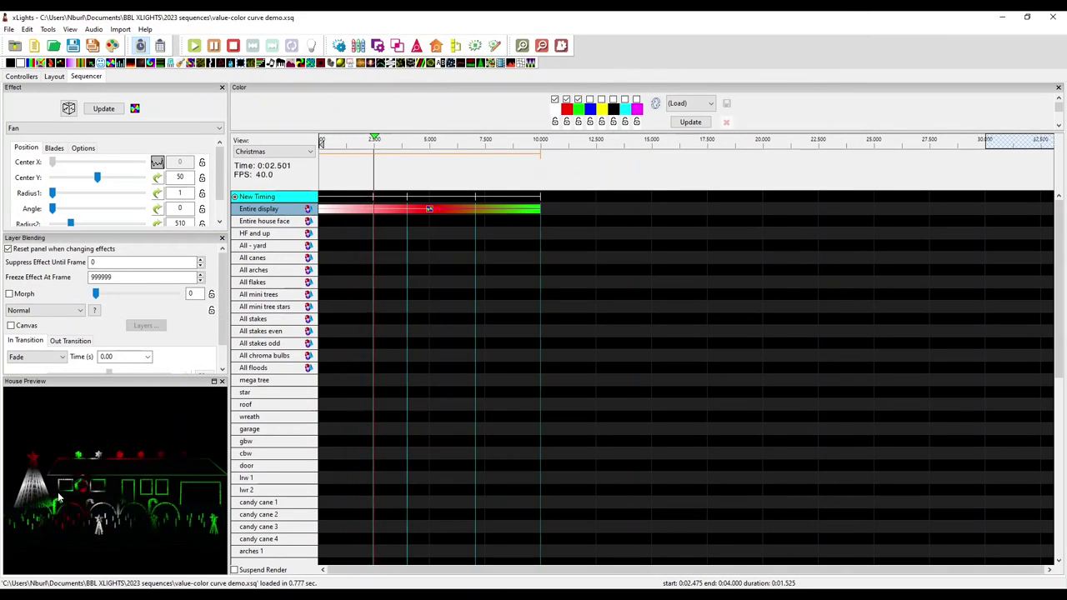
Reopen the Center X value curve, enlarge its window and inspect the time and value of several curve points
{"action": "left_click", "coordinate": [157, 162]}
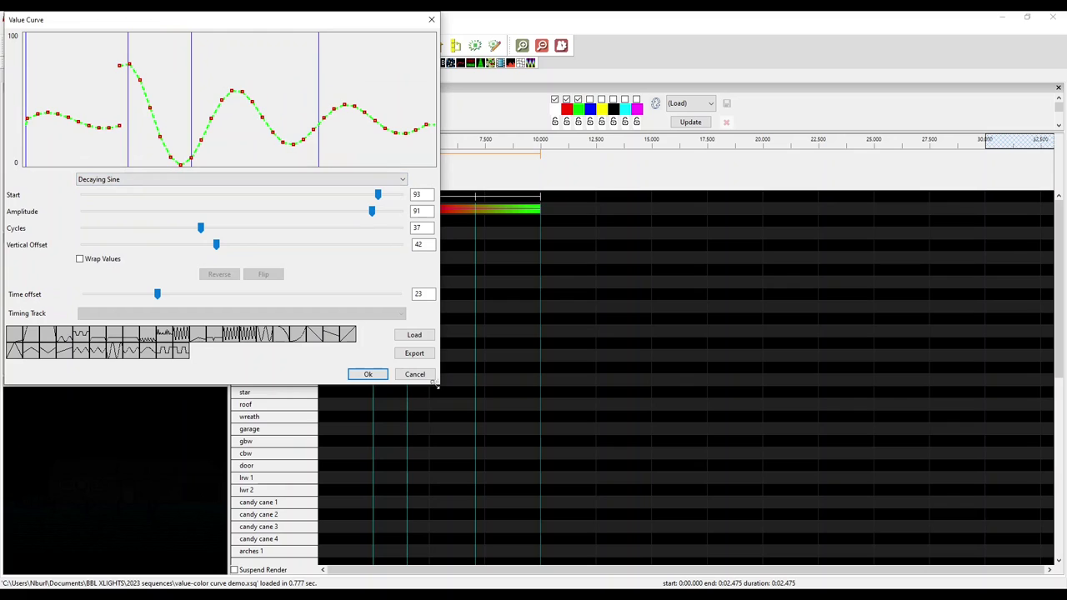
{"action": "left_click_drag", "start_coordinate": [437, 386], "coordinate": [636, 581]}
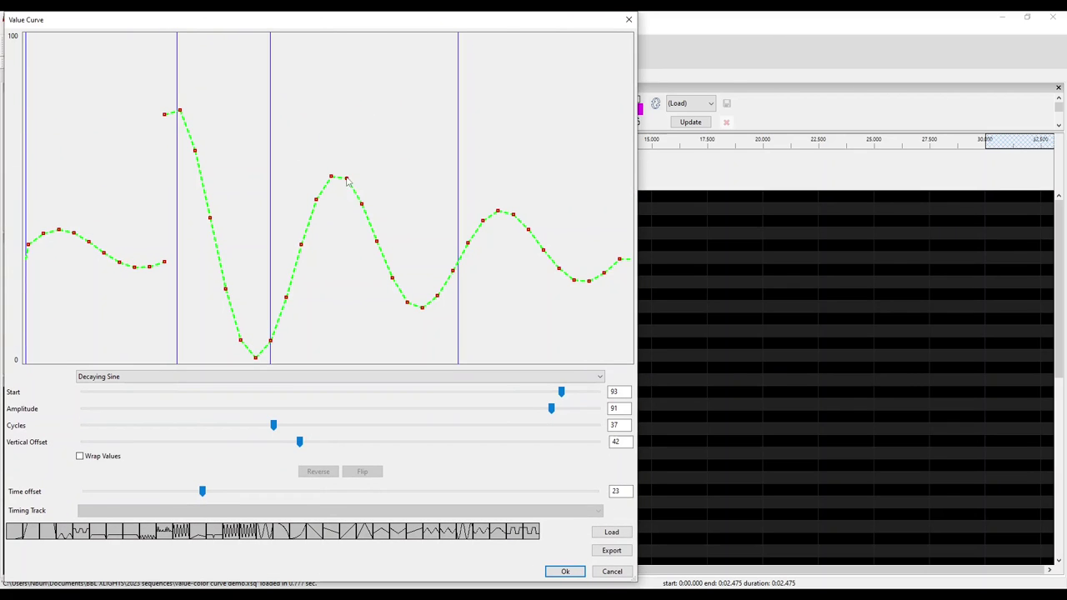
{"action": "mouse_move", "coordinate": [347, 181]}
{"action": "mouse_move", "coordinate": [286, 299]}
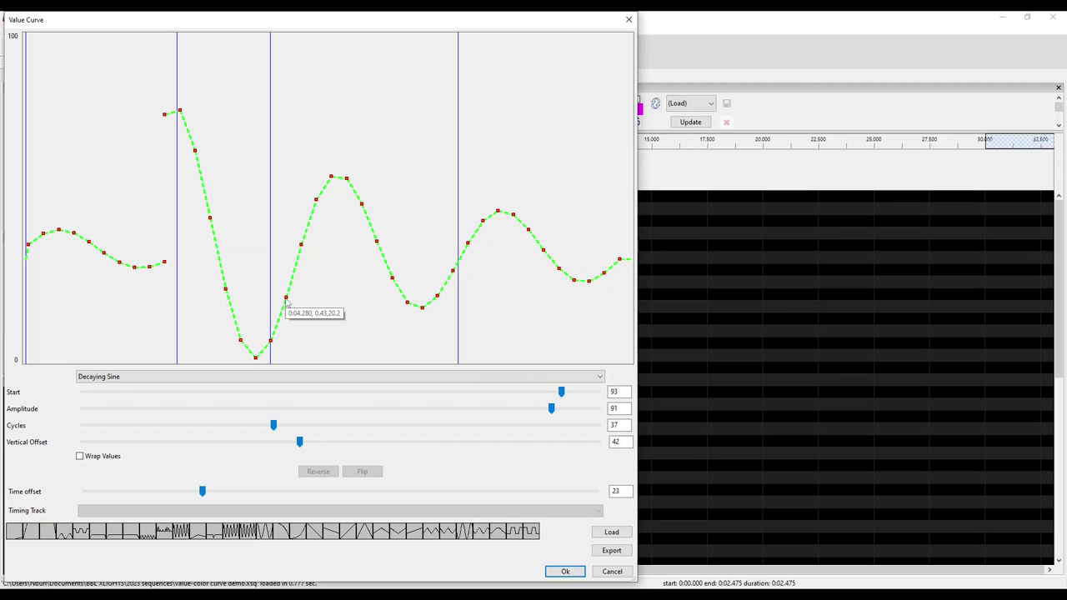
{"action": "mouse_move", "coordinate": [483, 223]}
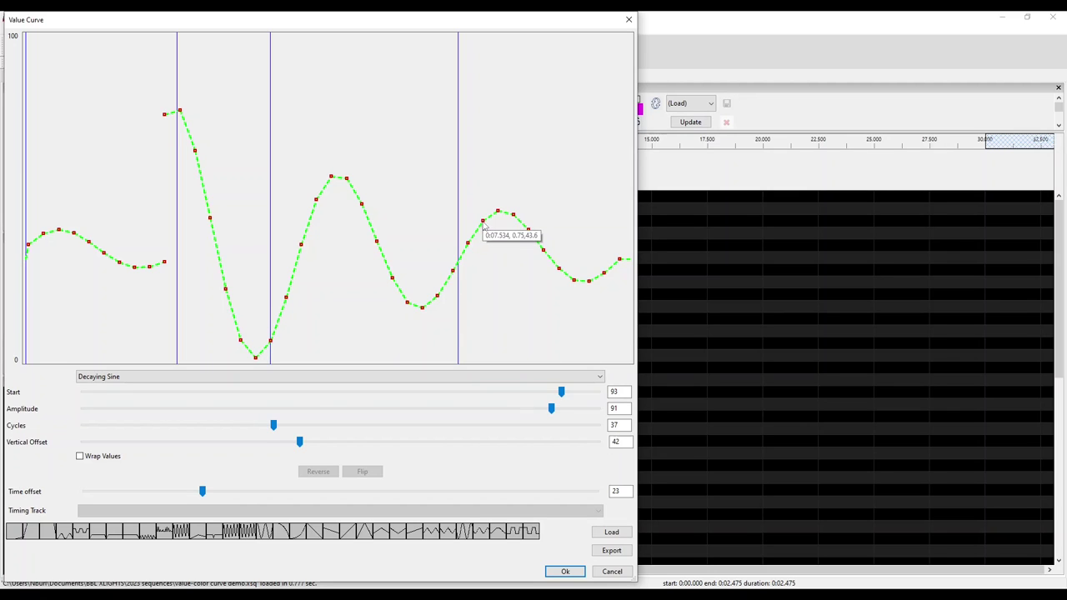
Try the Parabolic Up, Parabolic Down and Abs Sine curve types in turn for the Center X value curve
{"action": "left_click", "coordinate": [248, 376]}
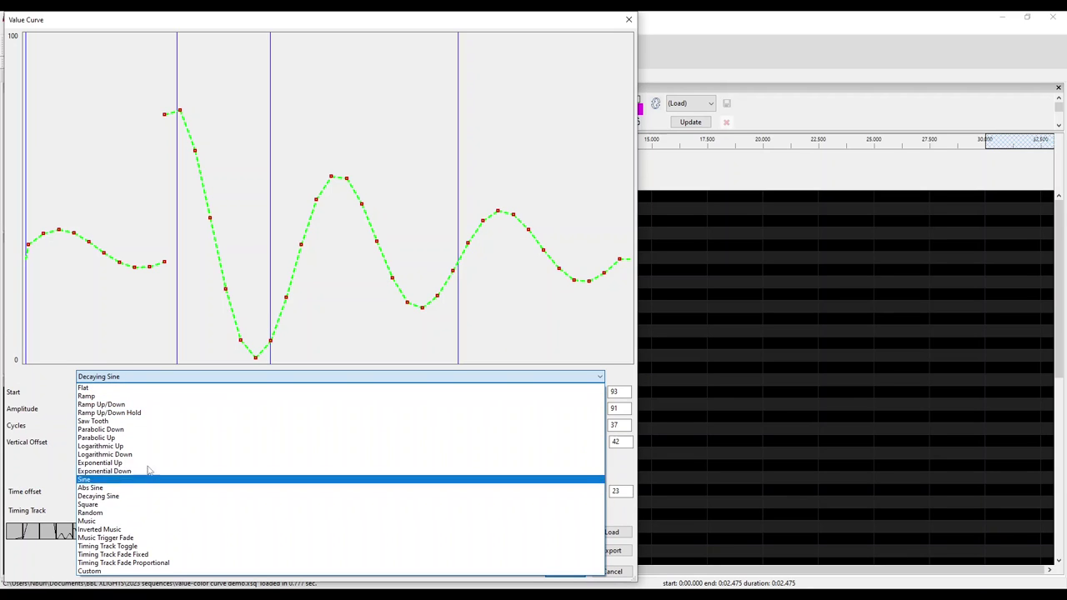
{"action": "key", "text": "Up"}
{"action": "key", "text": "Down"}
{"action": "key", "text": "Up"}
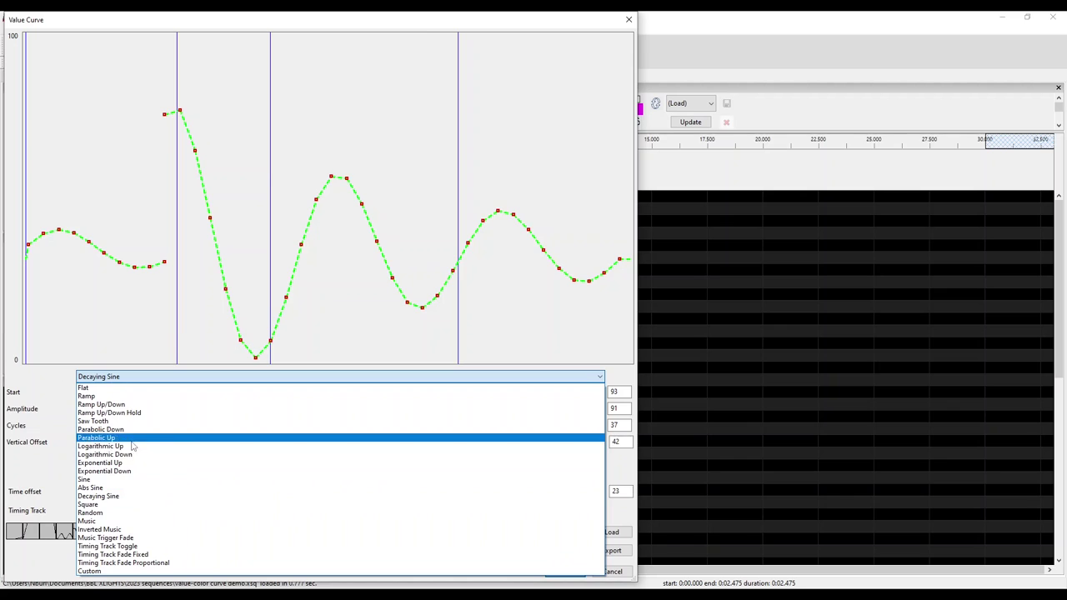
{"action": "key", "text": "Return"}
{"action": "left_click", "coordinate": [130, 377]}
{"action": "key", "text": "Up"}
{"action": "key", "text": "Return"}
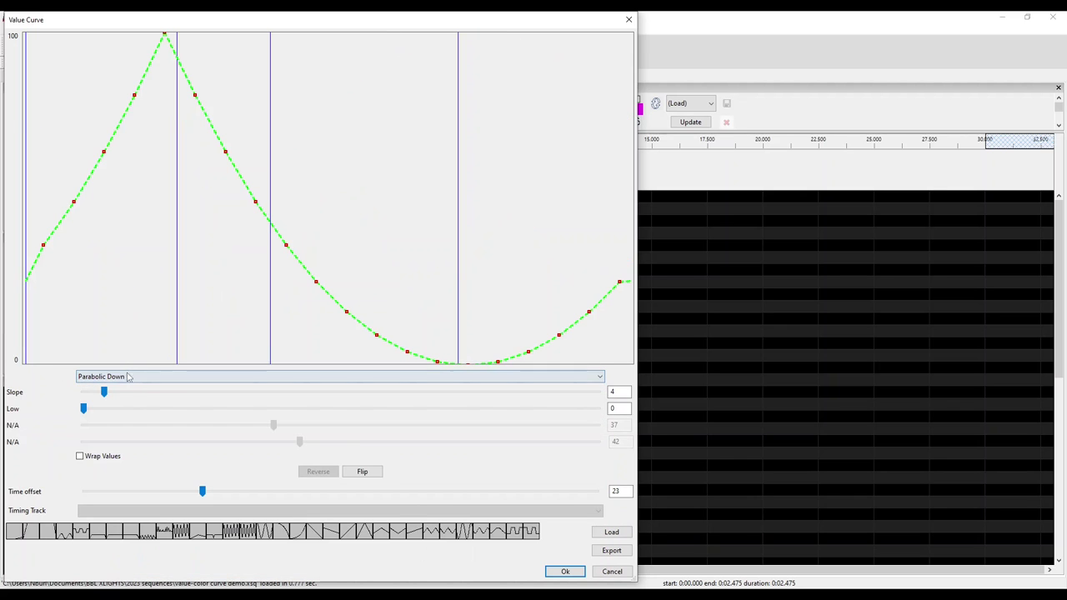
{"action": "left_click", "coordinate": [129, 377]}
{"action": "left_click", "coordinate": [125, 485]}
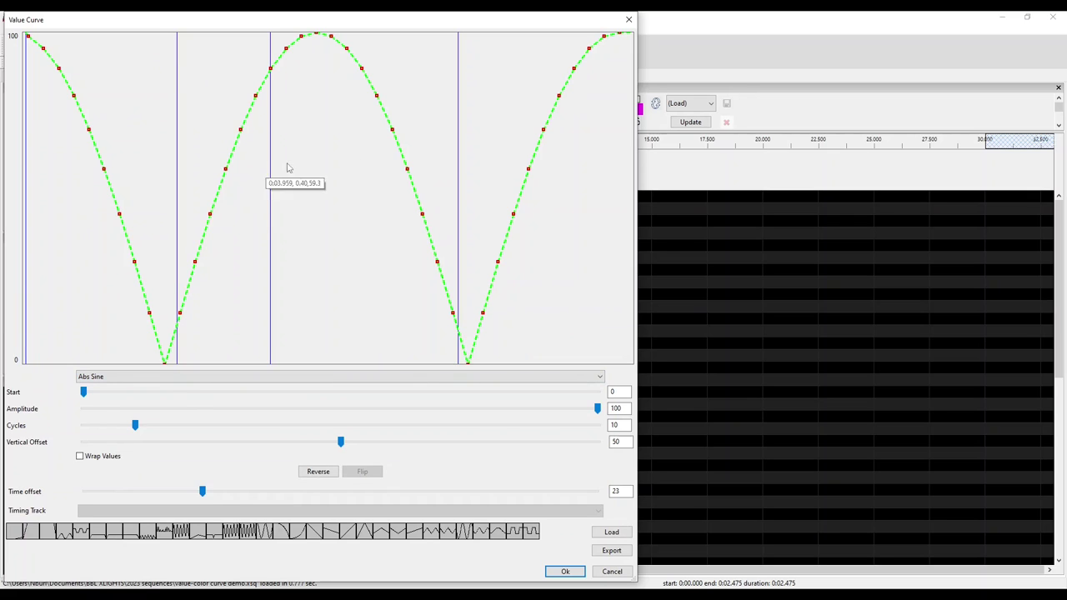
Choose the Timing Track Toggle curve type, check its timing track options and compare the curve window with the sequence's timing marks
{"action": "left_click", "coordinate": [129, 377]}
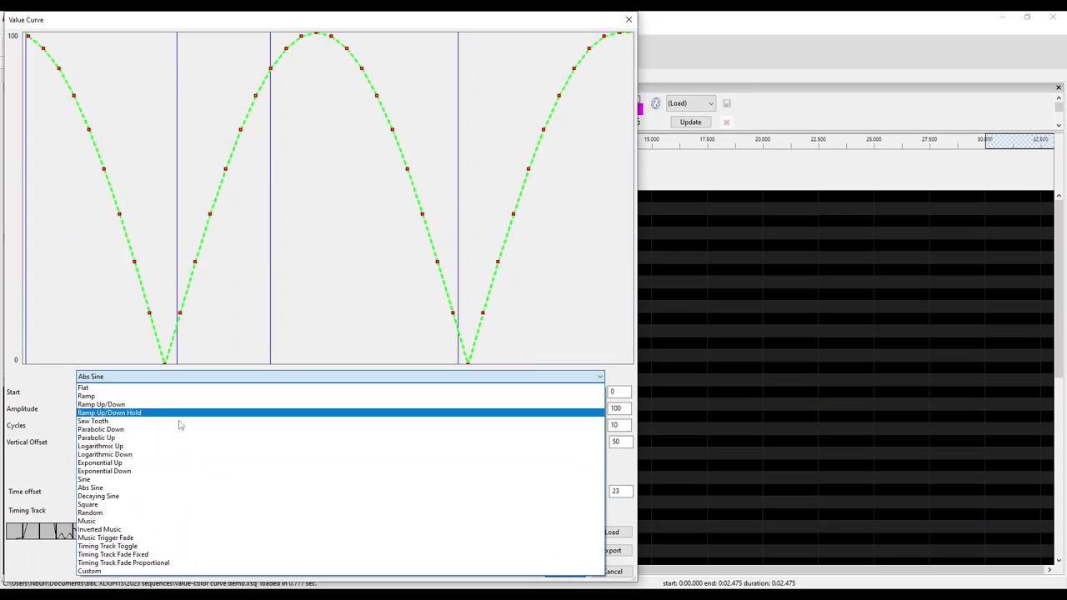
{"action": "left_click", "coordinate": [132, 546]}
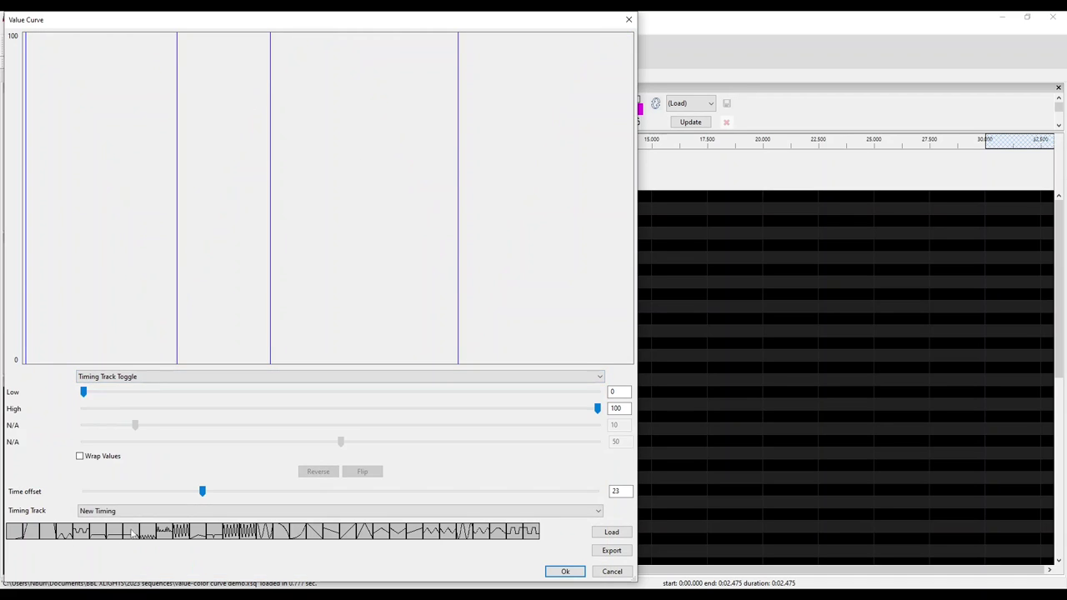
{"action": "left_click", "coordinate": [138, 377]}
{"action": "left_click", "coordinate": [134, 546]}
{"action": "left_click", "coordinate": [126, 510]}
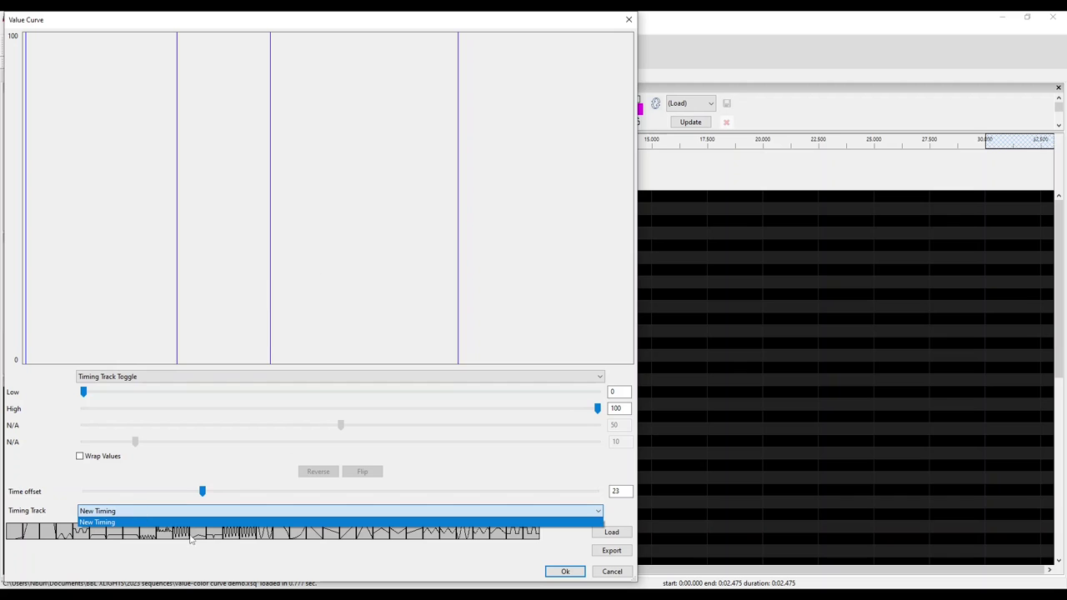
{"action": "left_click", "coordinate": [380, 31]}
{"action": "left_click_drag", "start_coordinate": [390, 18], "coordinate": [411, 437]}
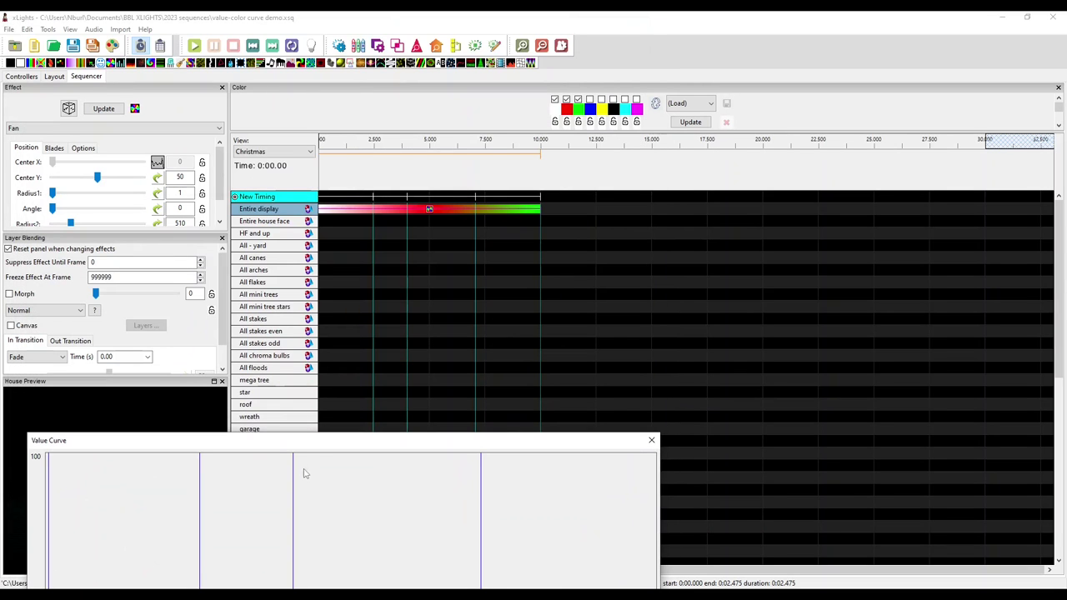
{"action": "left_click_drag", "start_coordinate": [293, 440], "coordinate": [265, 24]}
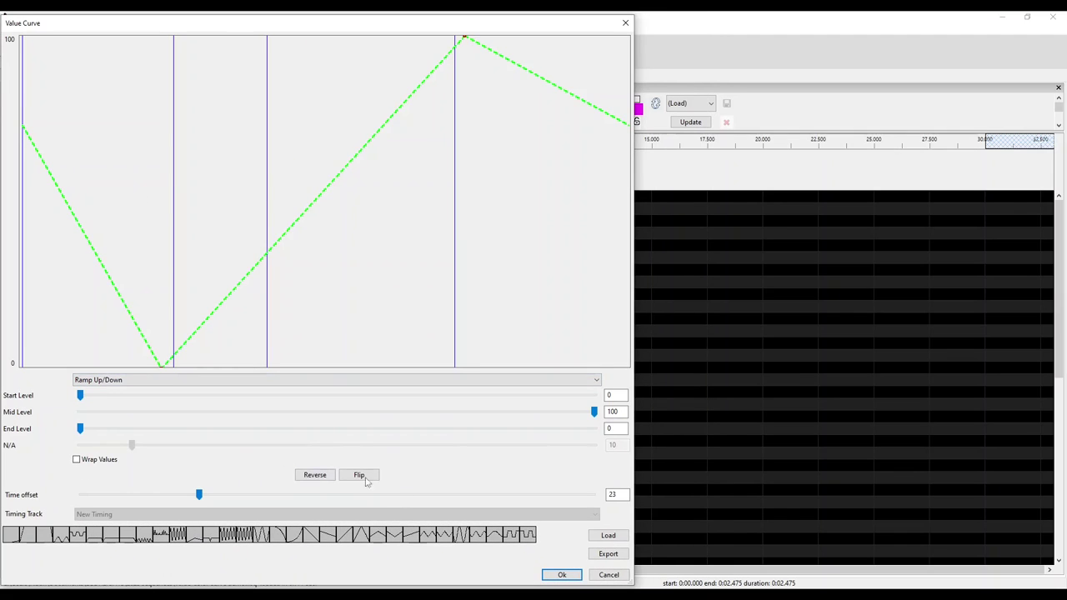
Reverse the Ramp Up/Down curve and restore it, and do the same with a flip
{"action": "left_click", "coordinate": [313, 475]}
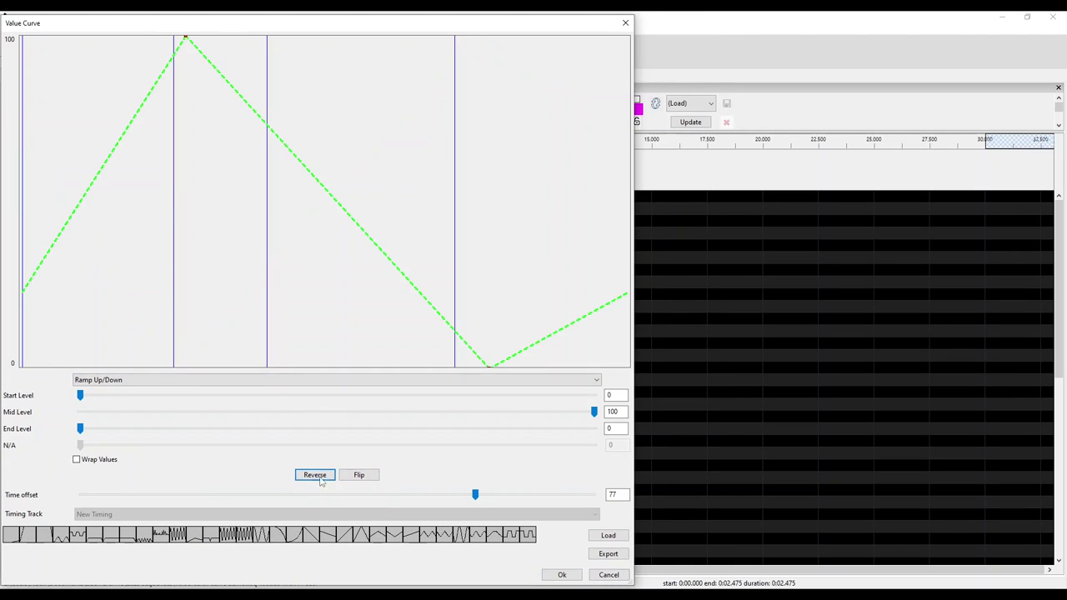
{"action": "left_click", "coordinate": [319, 478]}
{"action": "left_click", "coordinate": [358, 476]}
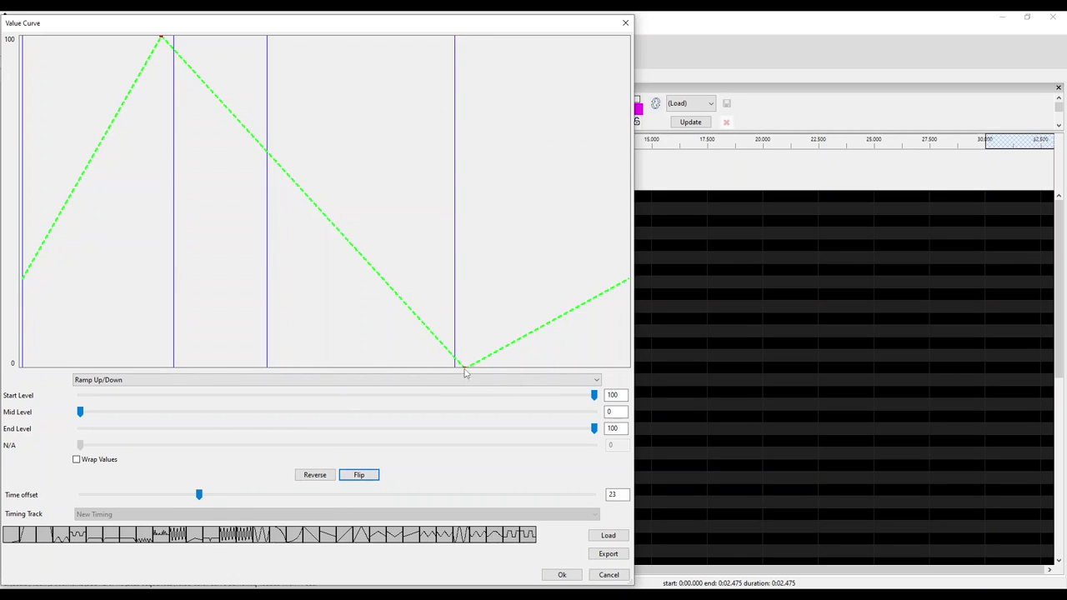
{"action": "left_click", "coordinate": [360, 479]}
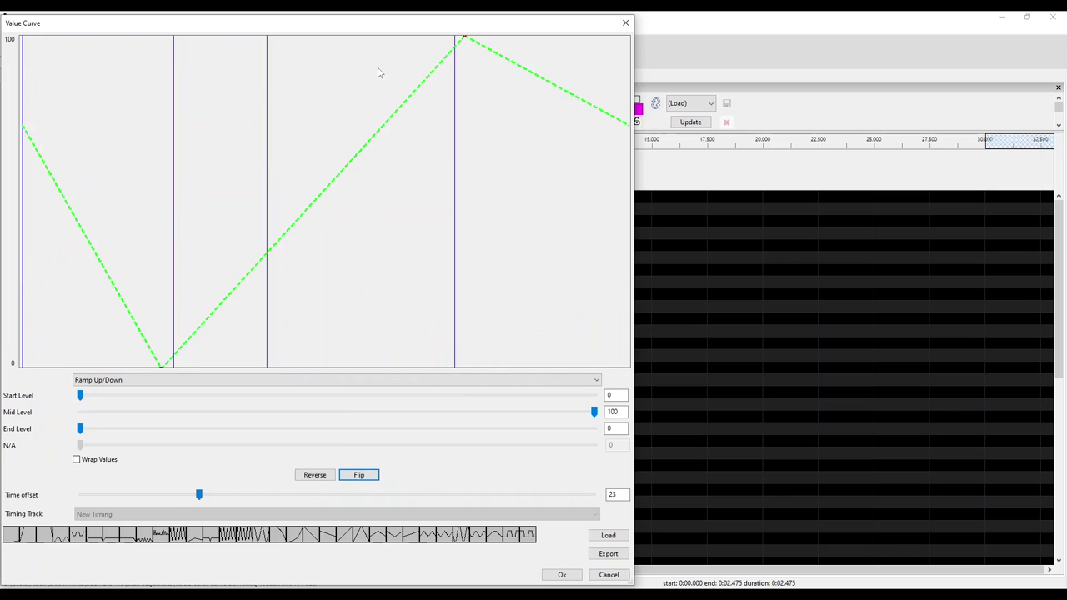
{"action": "scroll", "coordinate": [158, 379], "scroll_direction": "down", "scroll_amount": 5}
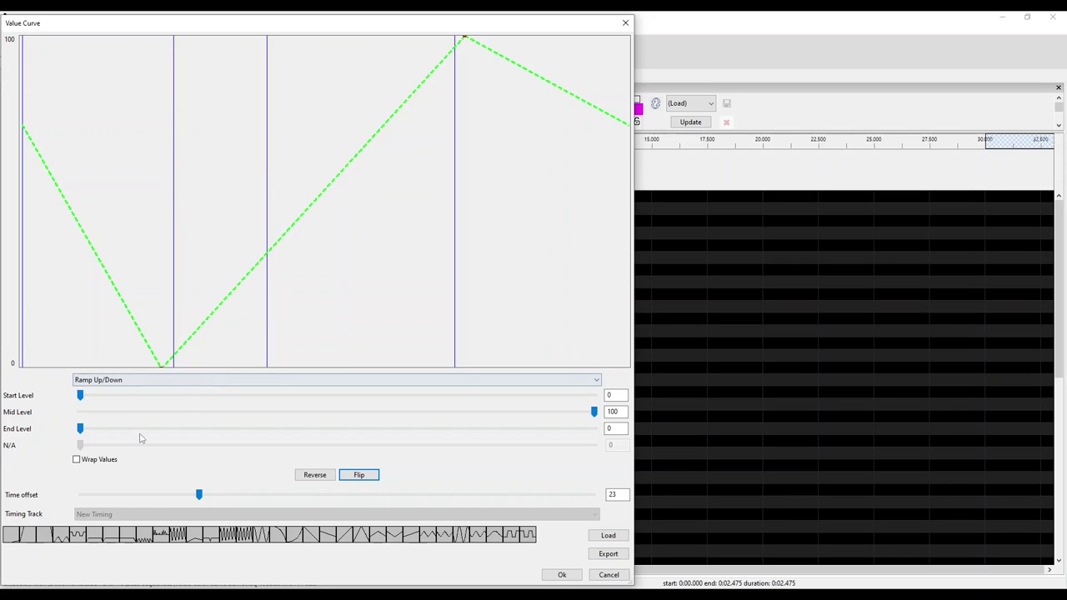
Reselect the Random curve type several times to generate different random shapes
{"action": "left_click", "coordinate": [114, 382]}
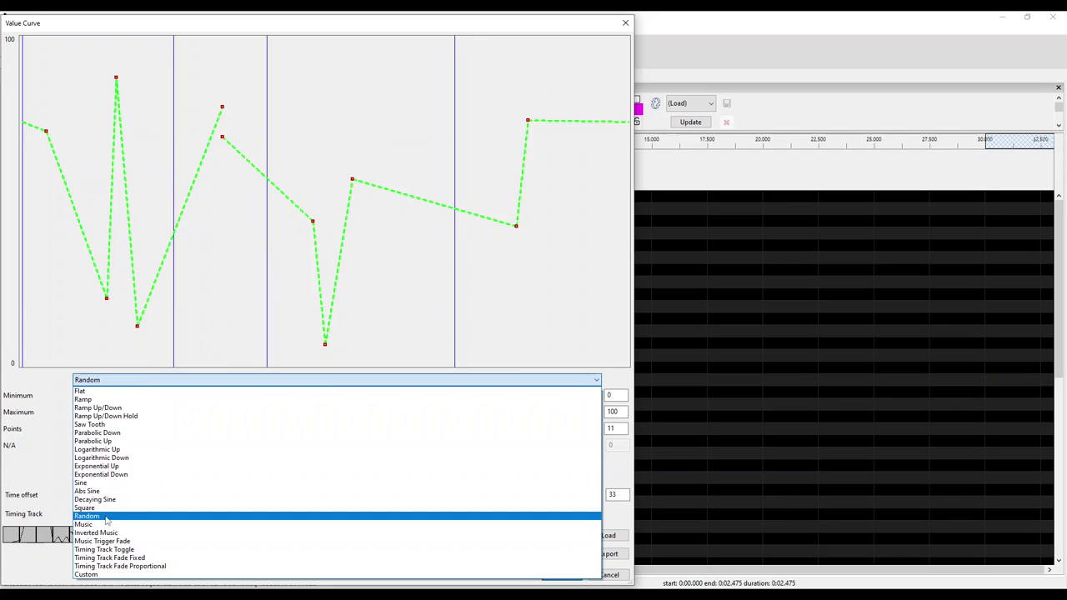
{"action": "left_click", "coordinate": [106, 517]}
{"action": "left_click", "coordinate": [152, 379]}
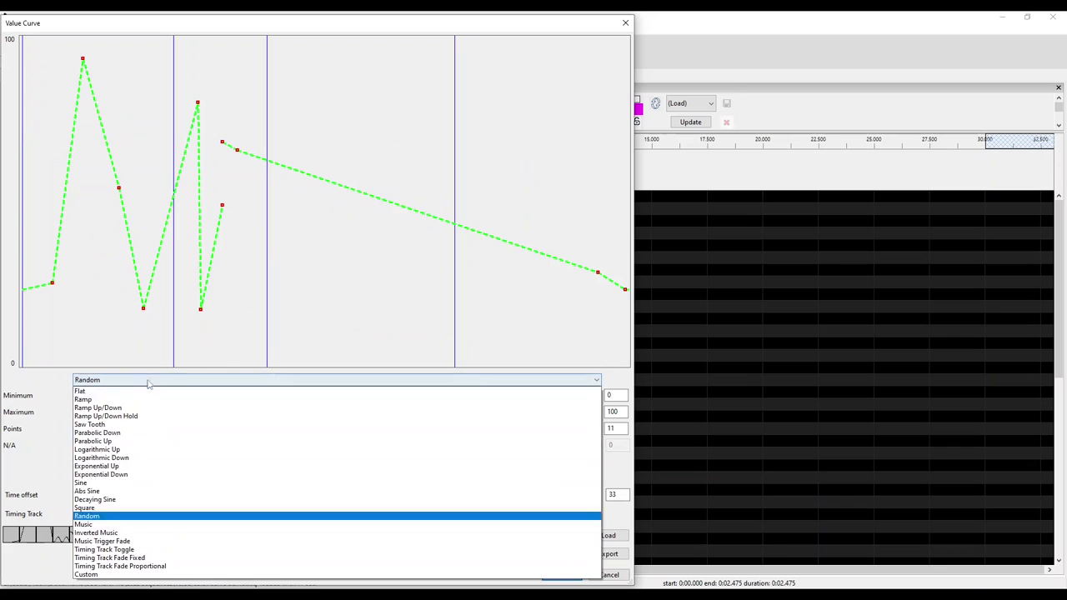
{"action": "left_click", "coordinate": [107, 517]}
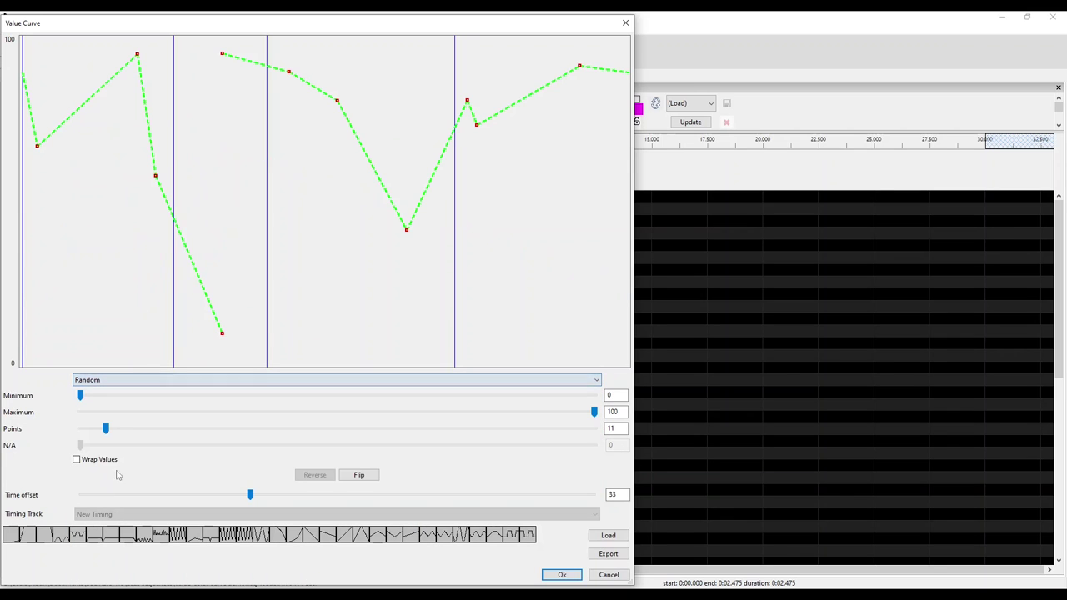
Switch the value curve to the Music type and look through the other available types
{"action": "left_click", "coordinate": [133, 380]}
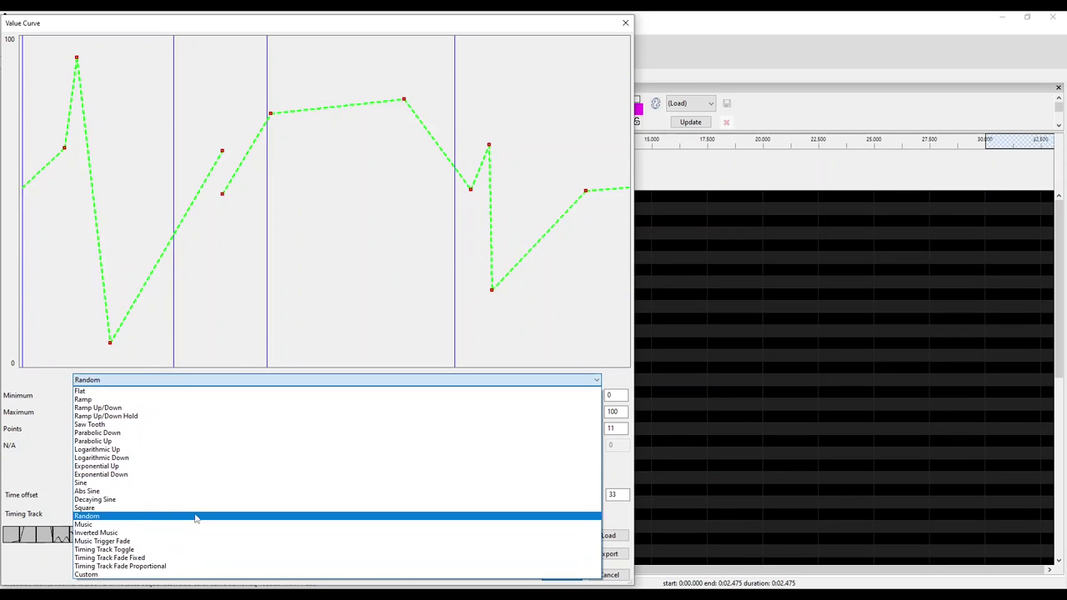
{"action": "left_click", "coordinate": [163, 525]}
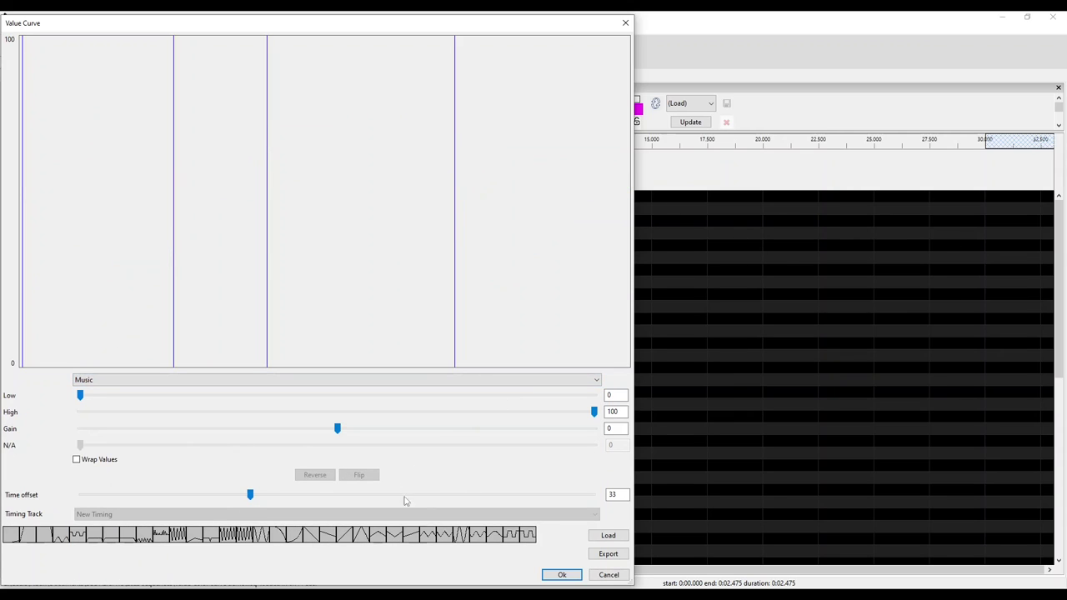
{"action": "left_click", "coordinate": [185, 380]}
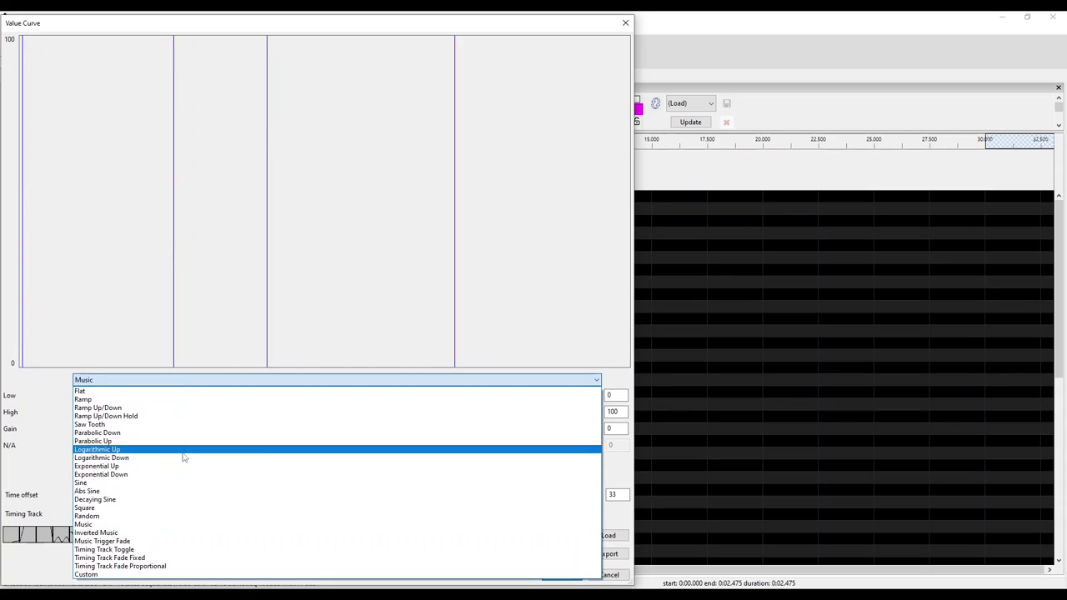
{"action": "left_click", "coordinate": [56, 439]}
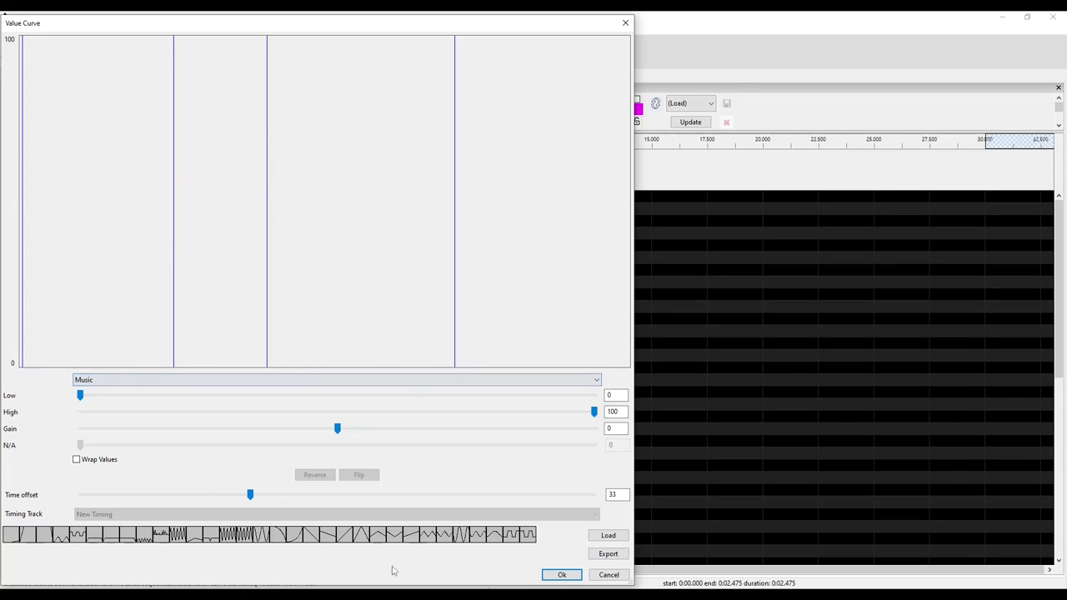
Load several saved preset curves one after another, including Square, Sine, Custom and Saw Tooth shapes
{"action": "left_click", "coordinate": [440, 547]}
{"action": "left_click", "coordinate": [506, 543]}
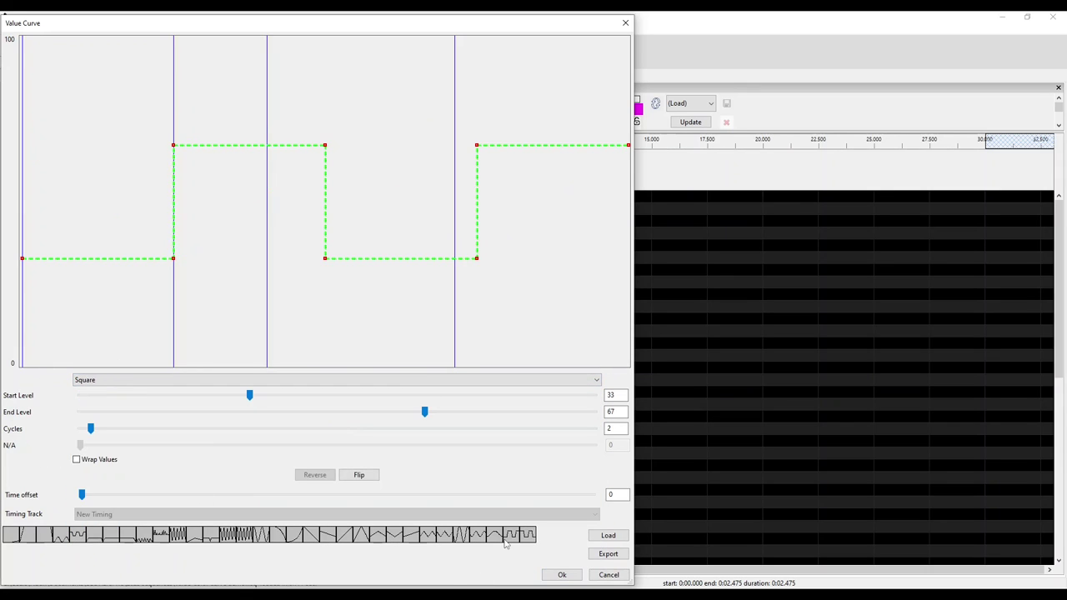
{"action": "left_click", "coordinate": [386, 537]}
{"action": "left_click", "coordinate": [495, 539]}
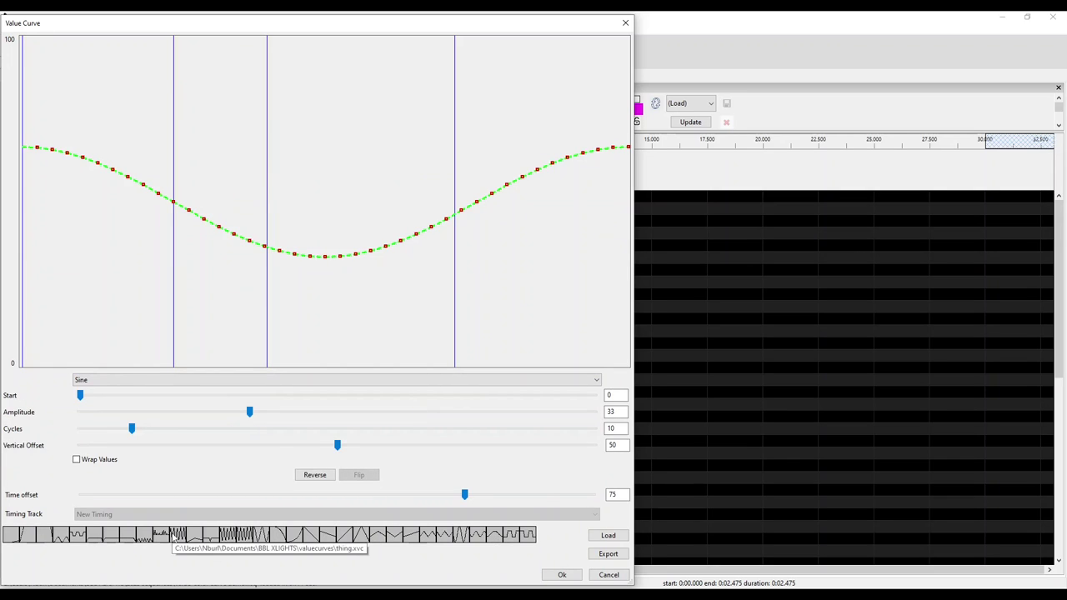
{"action": "left_click", "coordinate": [109, 538]}
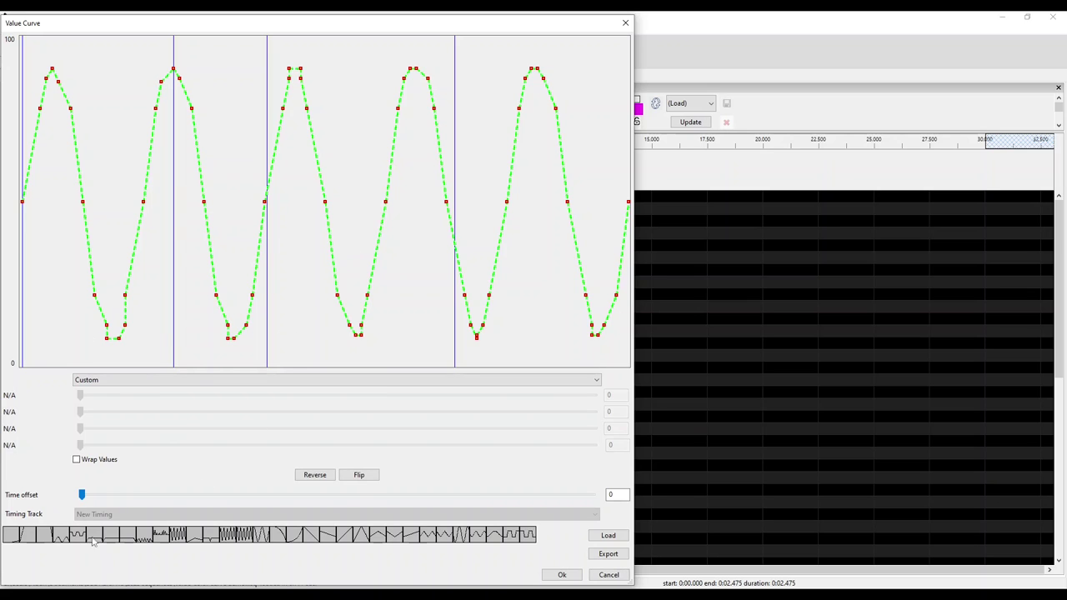
{"action": "left_click", "coordinate": [157, 541]}
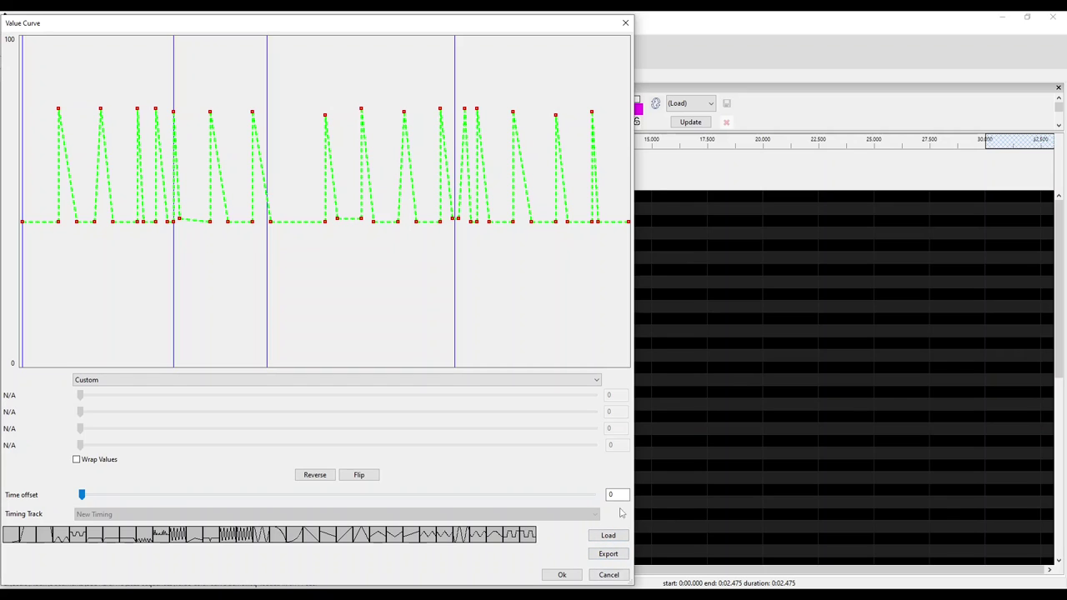
{"action": "left_click", "coordinate": [17, 536]}
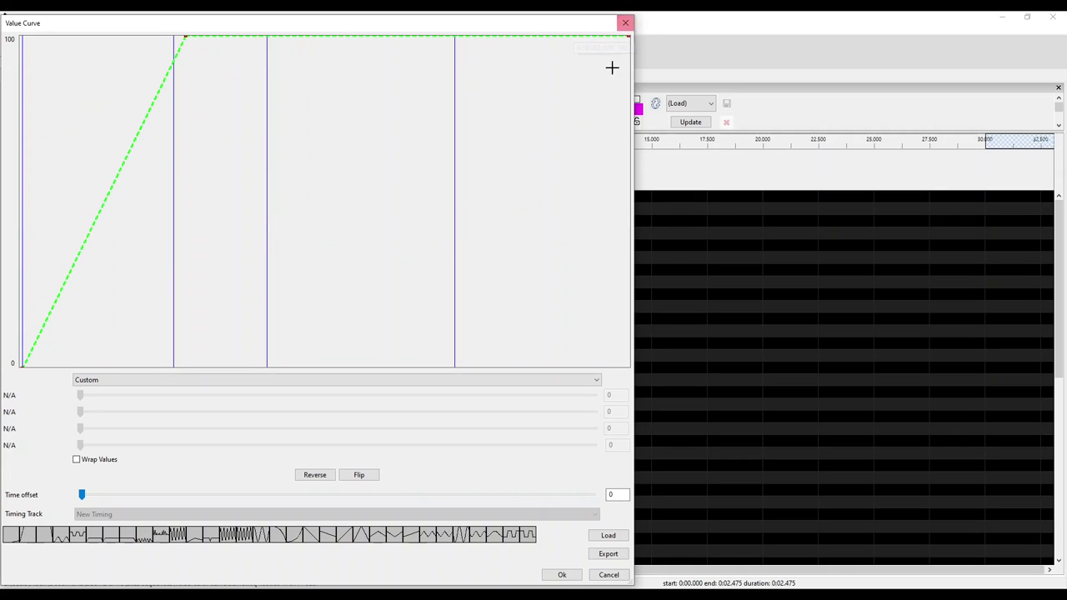
{"action": "left_click", "coordinate": [152, 540]}
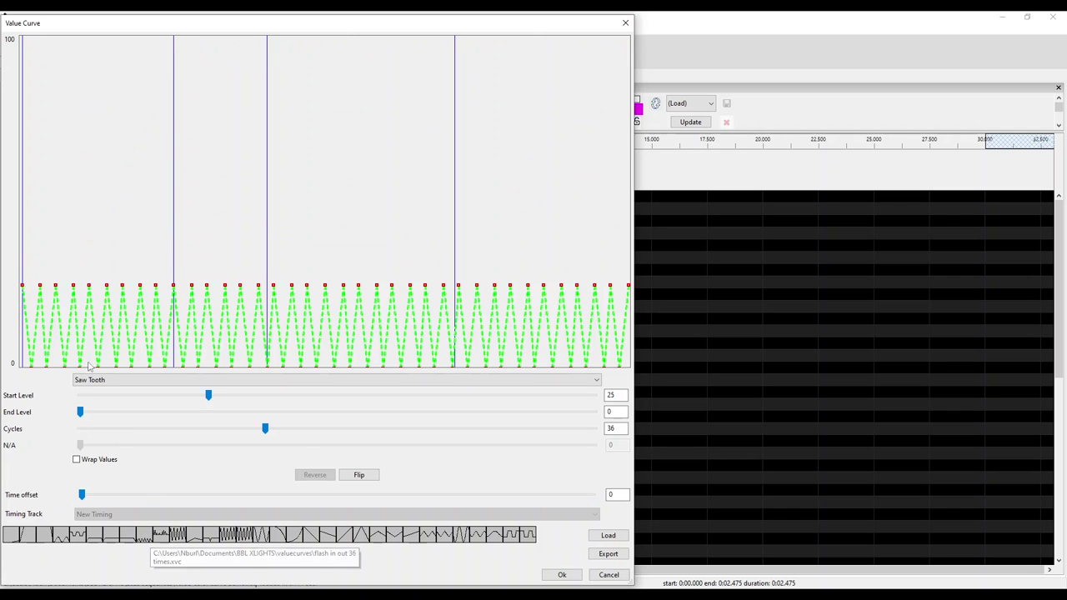
Load the preset ramp curve rising from 0 to 100 and change its type to Custom
{"action": "left_click", "coordinate": [147, 536]}
{"action": "left_click", "coordinate": [86, 381]}
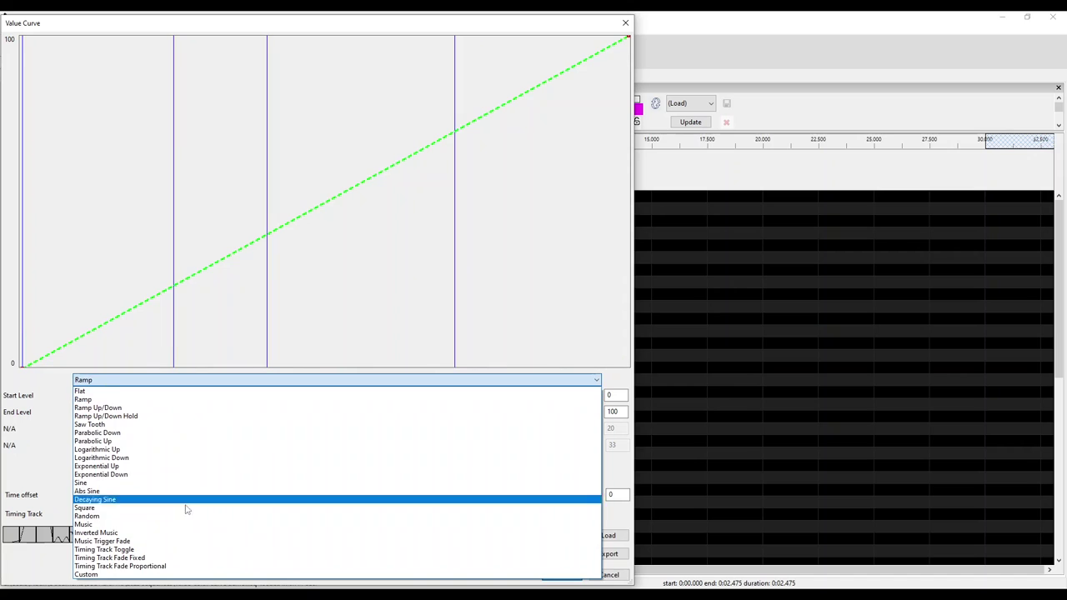
{"action": "left_click", "coordinate": [115, 576]}
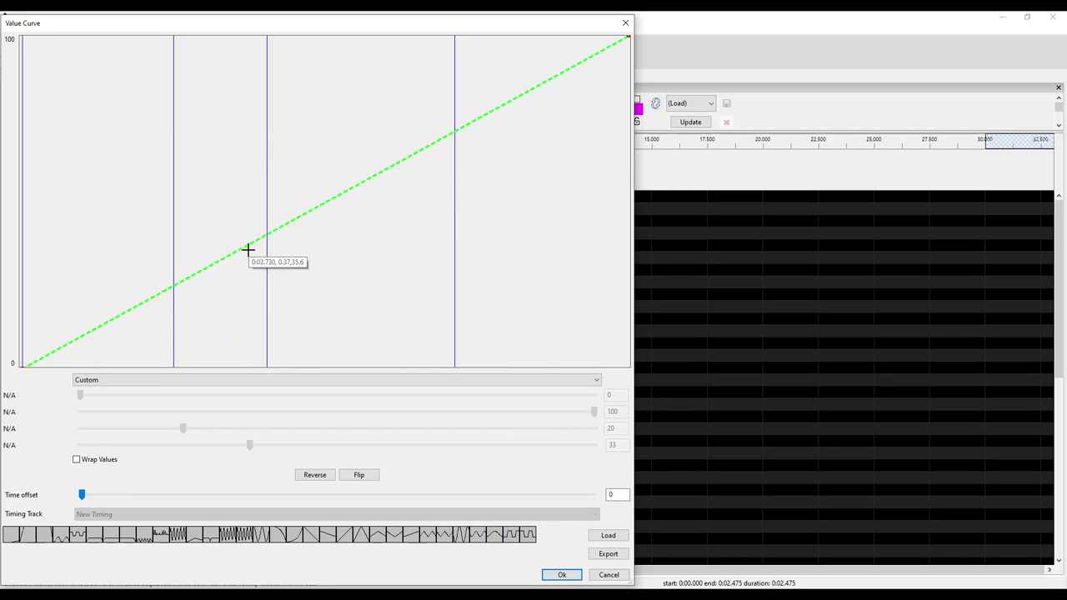
Add two points to the custom curve: a dip at about 0.59, 15 and a peak at about 0.40, 79
{"action": "left_click_drag", "start_coordinate": [240, 248], "coordinate": [375, 317]}
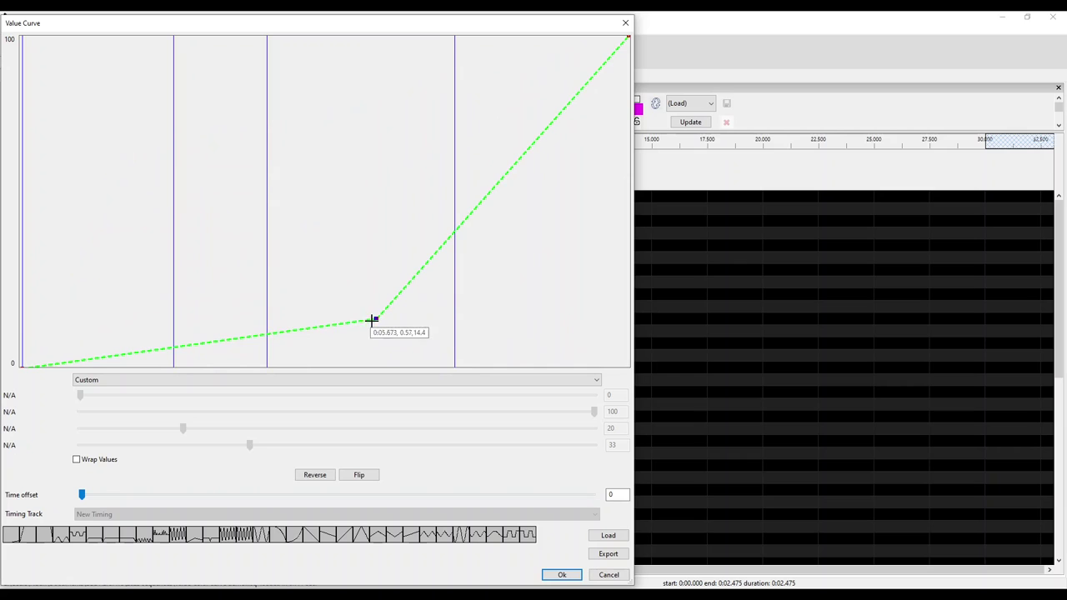
{"action": "left_click", "coordinate": [253, 336]}
{"action": "left_click_drag", "start_coordinate": [249, 147], "coordinate": [262, 105]}
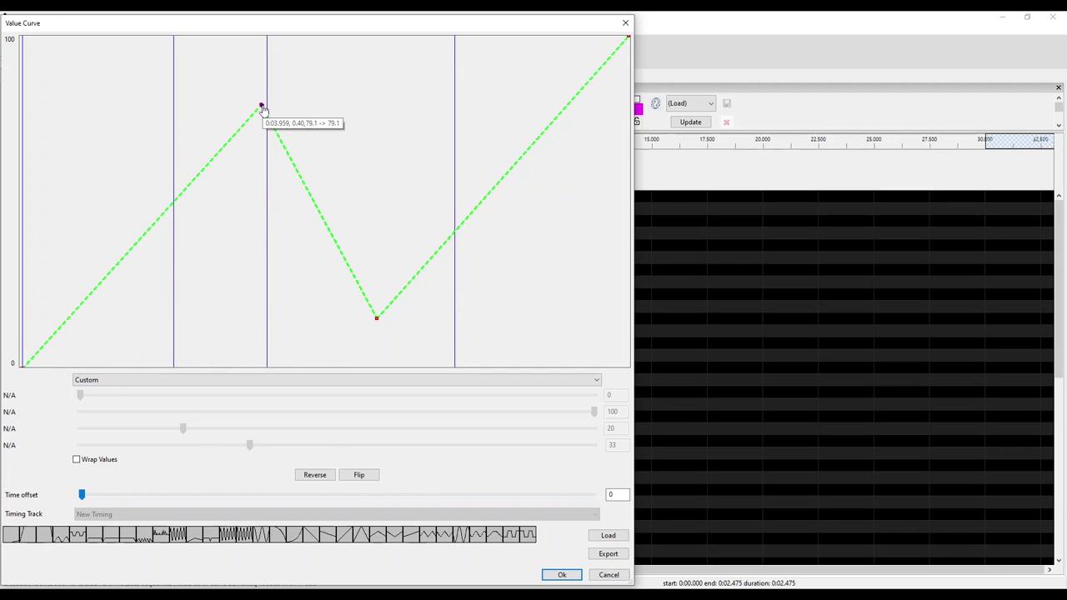
Add a third point before the peak, move it around between its neighbours and leave it beside the preceding timing mark
{"action": "left_click", "coordinate": [144, 240]}
{"action": "left_click_drag", "start_coordinate": [143, 240], "coordinate": [217, 301]}
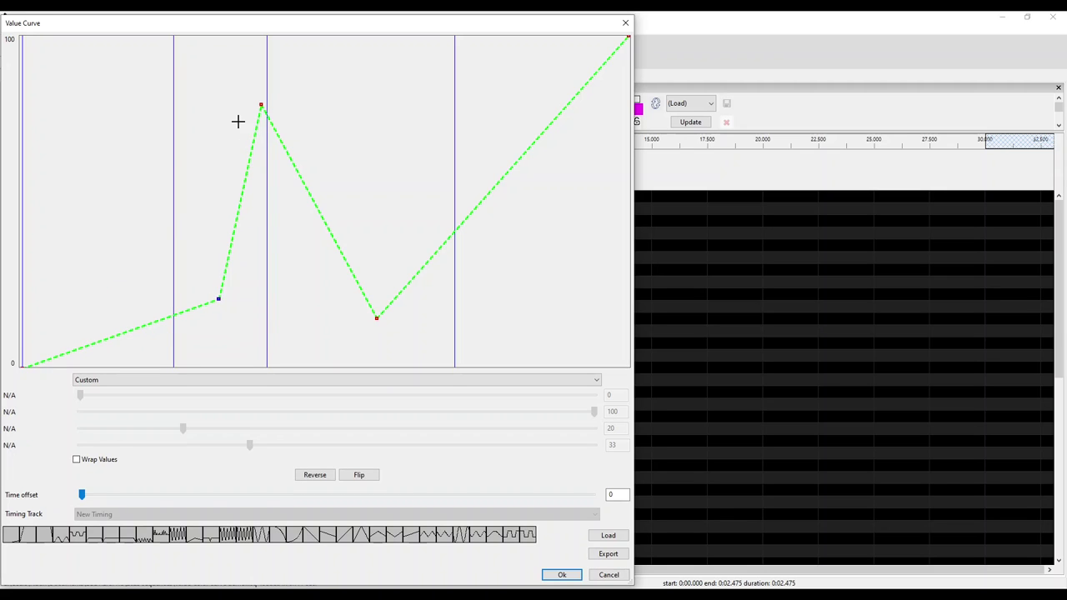
{"action": "left_click_drag", "start_coordinate": [221, 304], "coordinate": [259, 330]}
{"action": "left_click_drag", "start_coordinate": [362, 314], "coordinate": [176, 229]}
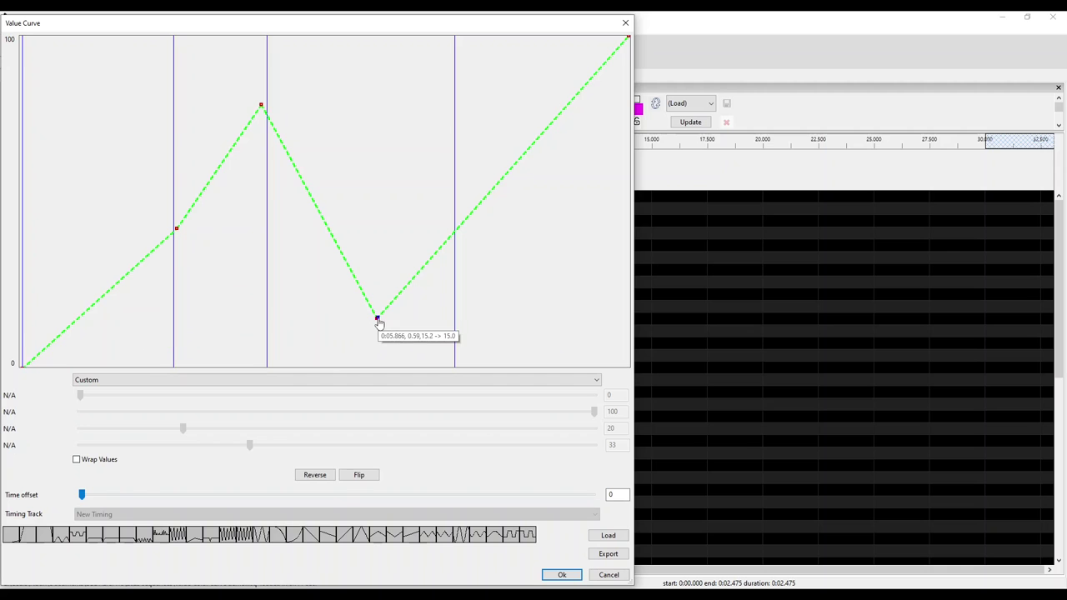
Delete the dip point and add two equally low points between the peak and the curve's end, forming a flat stretch
{"action": "key", "text": "Delete"}
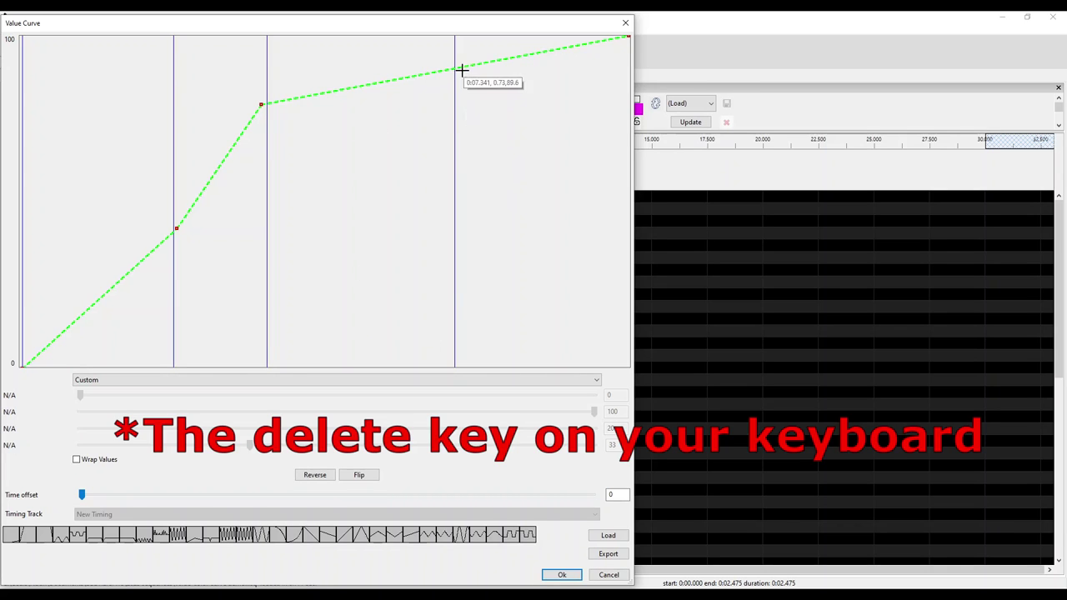
{"action": "left_click_drag", "start_coordinate": [462, 72], "coordinate": [499, 316]}
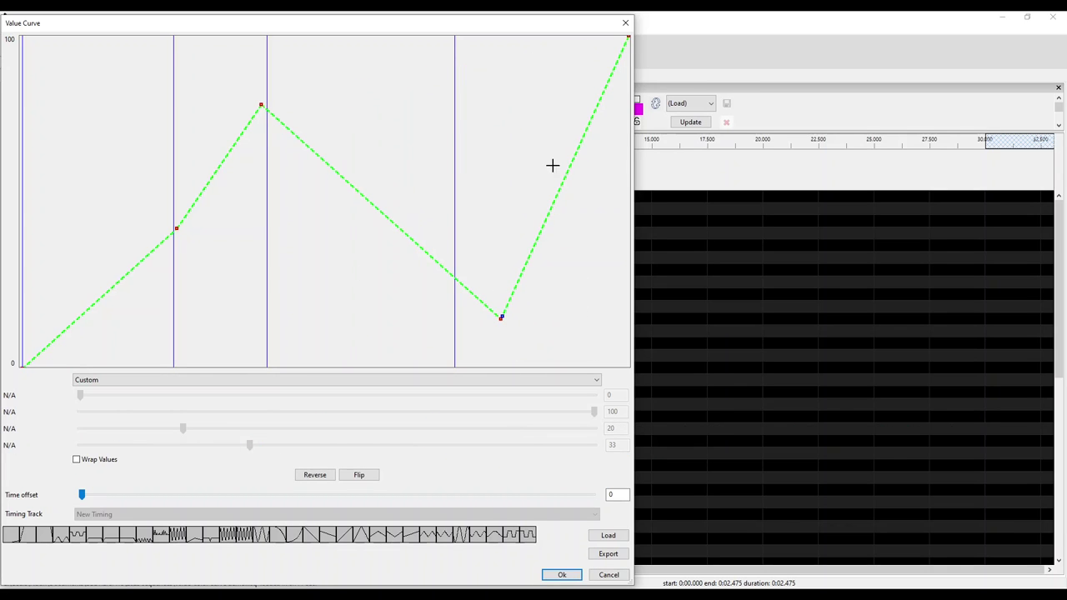
{"action": "left_click_drag", "start_coordinate": [370, 203], "coordinate": [350, 318]}
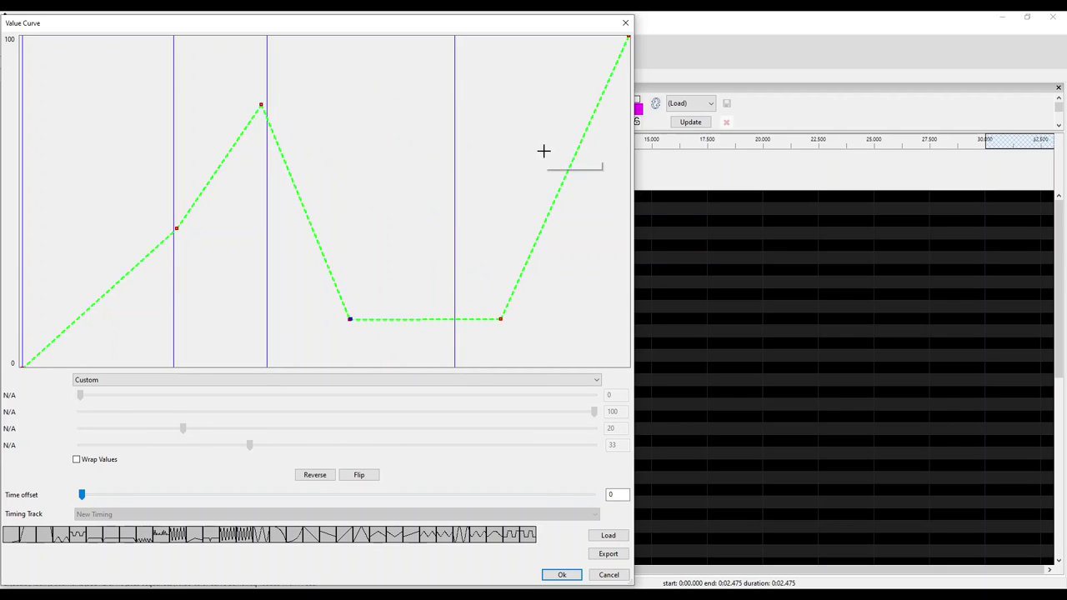
Close the Fan effect's Center X value curve without applying it
{"action": "left_click_drag", "start_coordinate": [570, 166], "coordinate": [504, 80]}
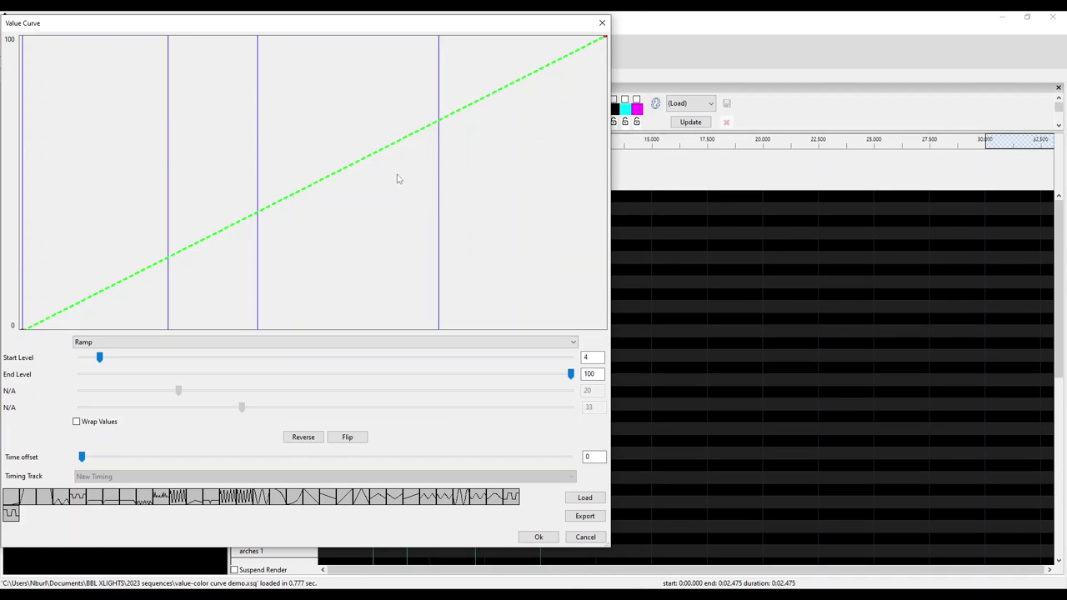
{"action": "left_click", "coordinate": [602, 22]}
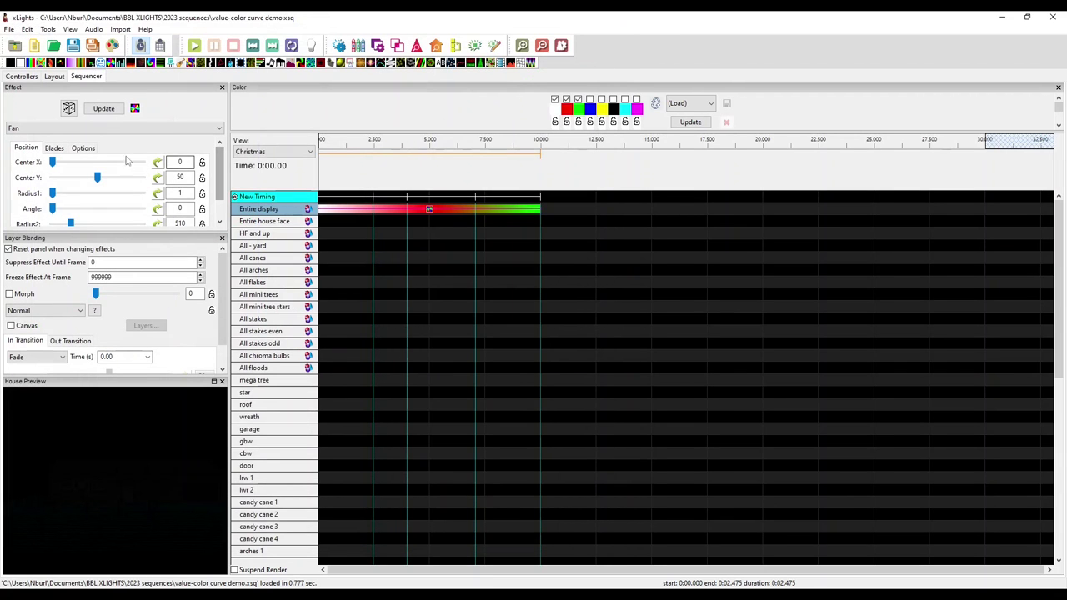
Look through the Fan effect's Blades and Options settings for parameters that offer value curves
{"action": "mouse_move", "coordinate": [220, 160]}
{"action": "left_mouse_down"}
{"action": "mouse_move", "coordinate": [226, 206]}
{"action": "mouse_move", "coordinate": [221, 158]}
{"action": "left_mouse_up"}
{"action": "left_click", "coordinate": [55, 148]}
{"action": "left_click", "coordinate": [79, 148]}
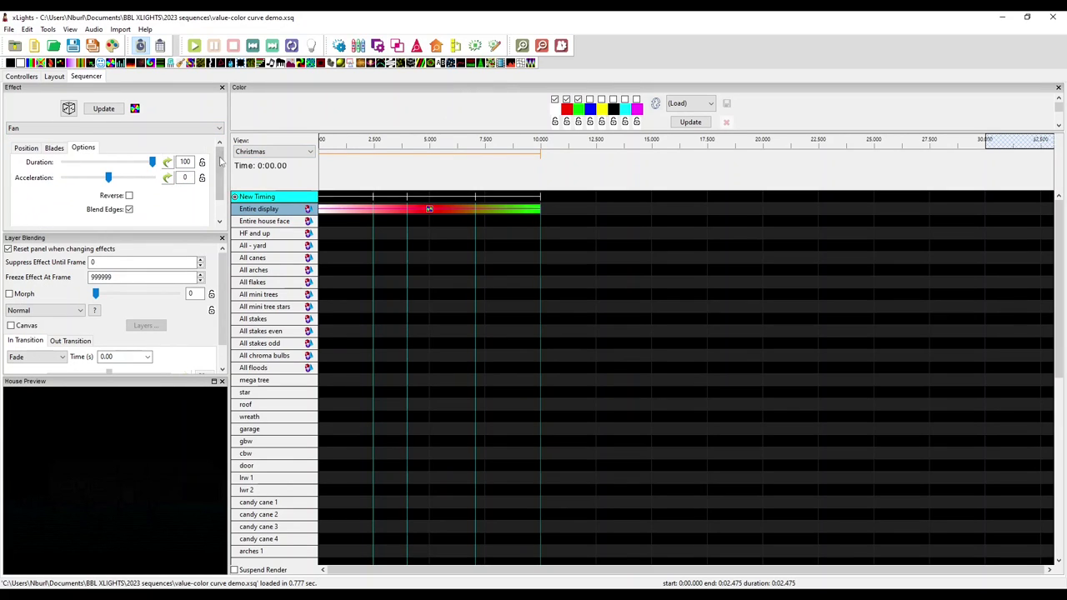
{"action": "scroll", "coordinate": [197, 153], "scroll_direction": "down", "scroll_amount": 2}
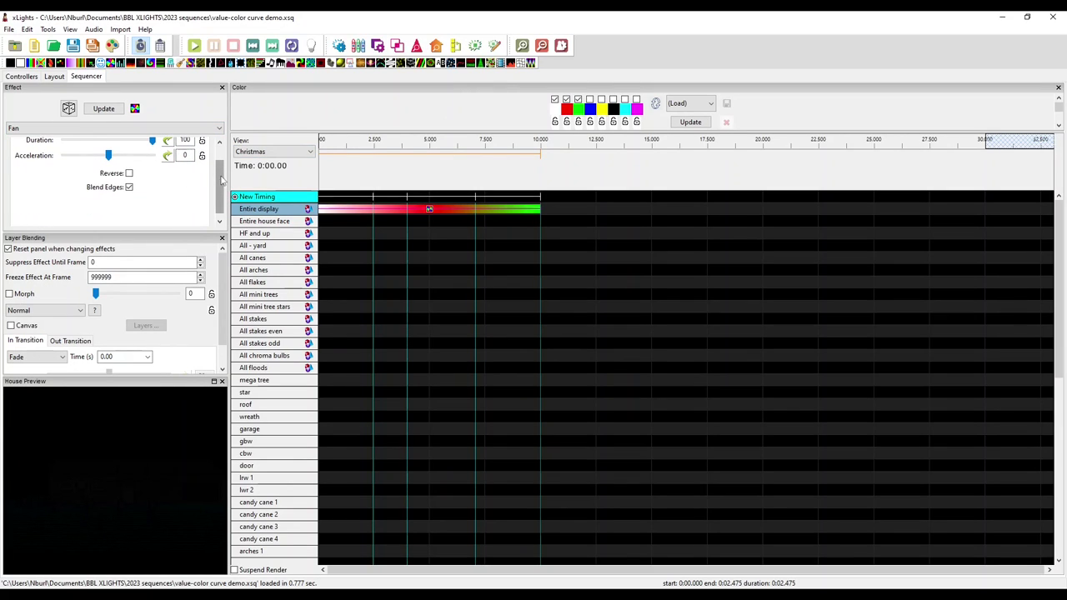
{"action": "scroll", "coordinate": [222, 180], "scroll_direction": "up", "scroll_amount": 2}
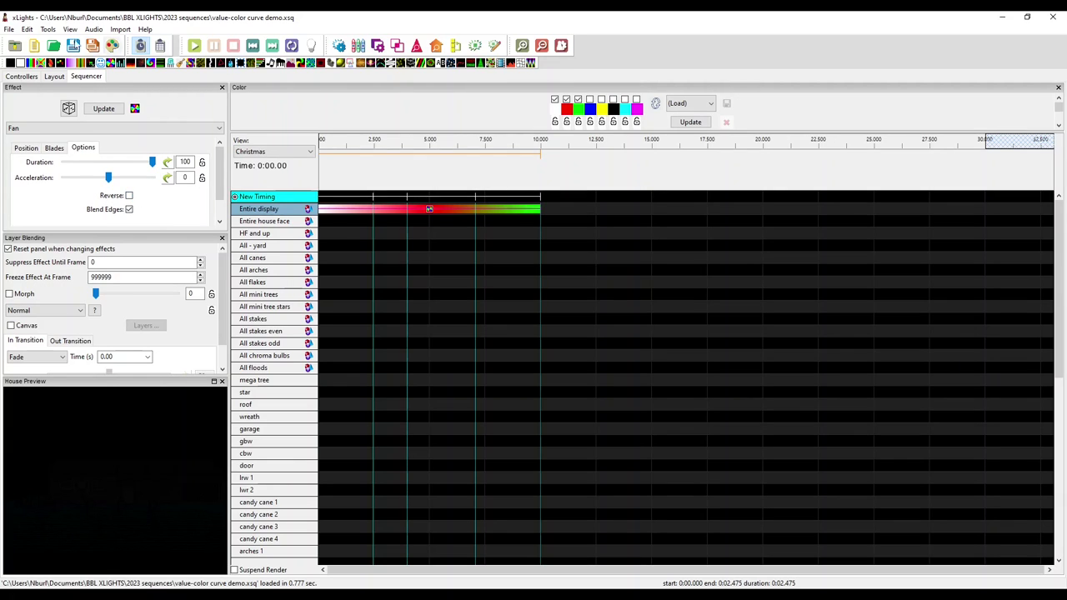
Browse the settings of other effects, including On and Twinkle, for parameters that offer value curves
{"action": "left_click", "coordinate": [19, 64]}
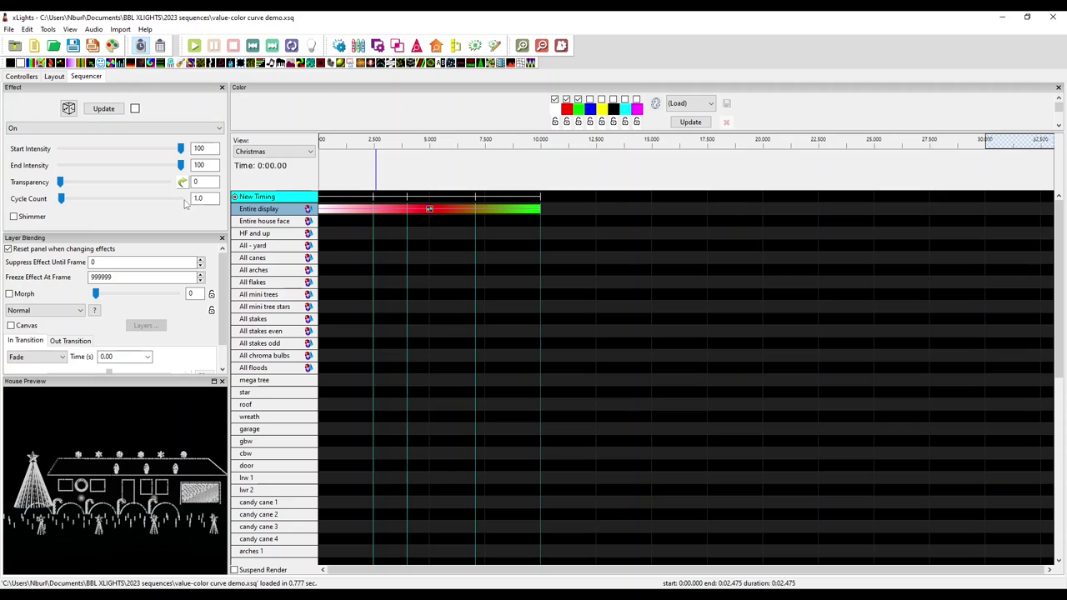
{"action": "left_click", "coordinate": [491, 64]}
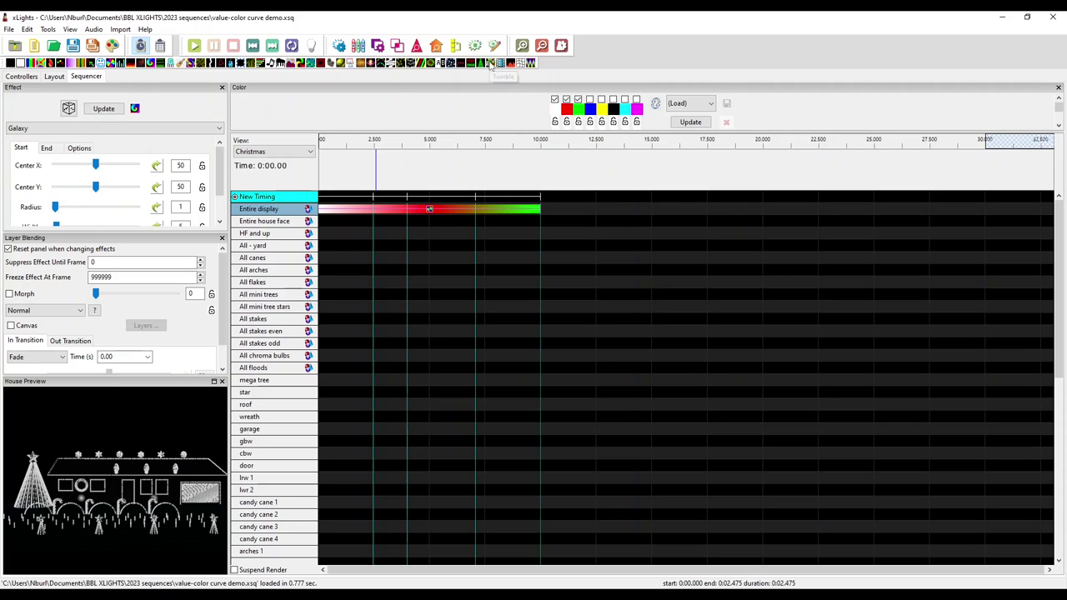
{"action": "left_click", "coordinate": [283, 64]}
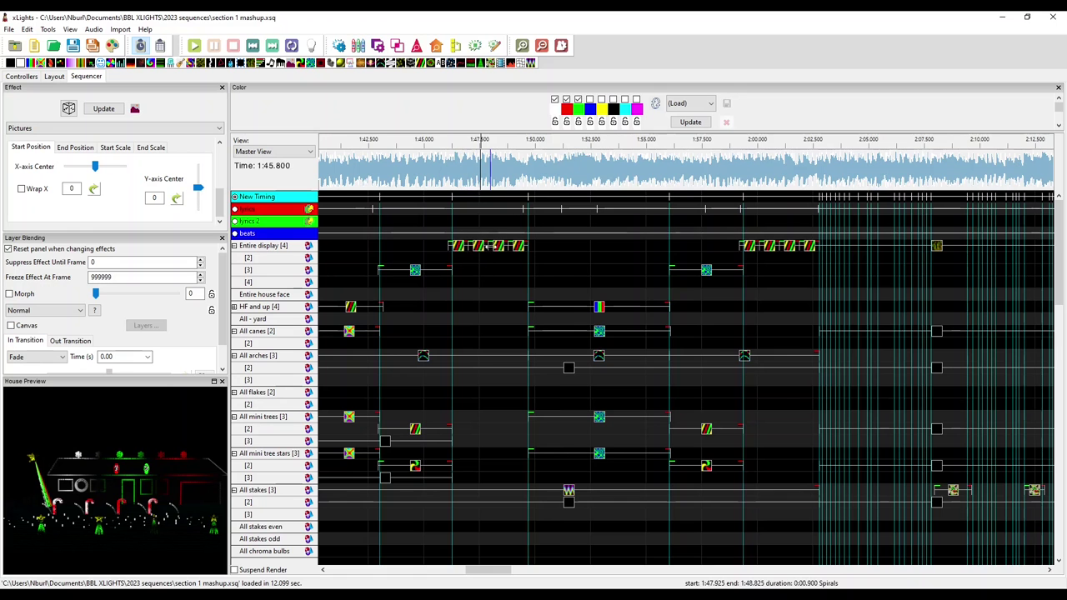
Select the first Spirals effect on Entire display near 1:46 in the section 1 mashup sequence and play it
{"action": "scroll", "coordinate": [460, 269], "scroll_direction": "up", "scroll_amount": 2}
{"action": "left_click", "coordinate": [492, 248]}
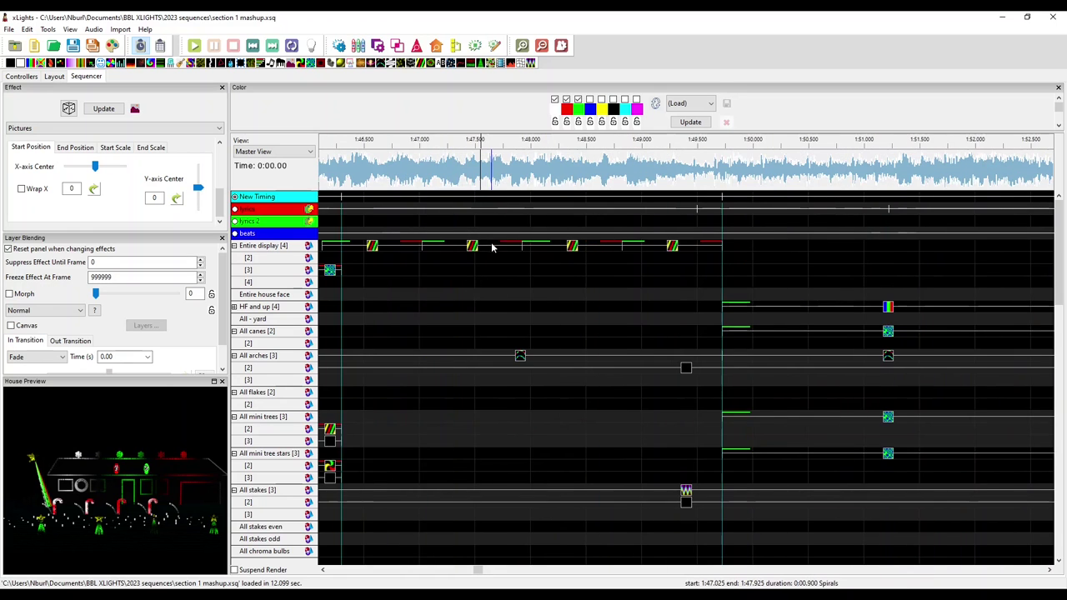
{"action": "scroll", "coordinate": [474, 255], "scroll_direction": "left", "scroll_amount": 2}
{"action": "left_click", "coordinate": [472, 254]}
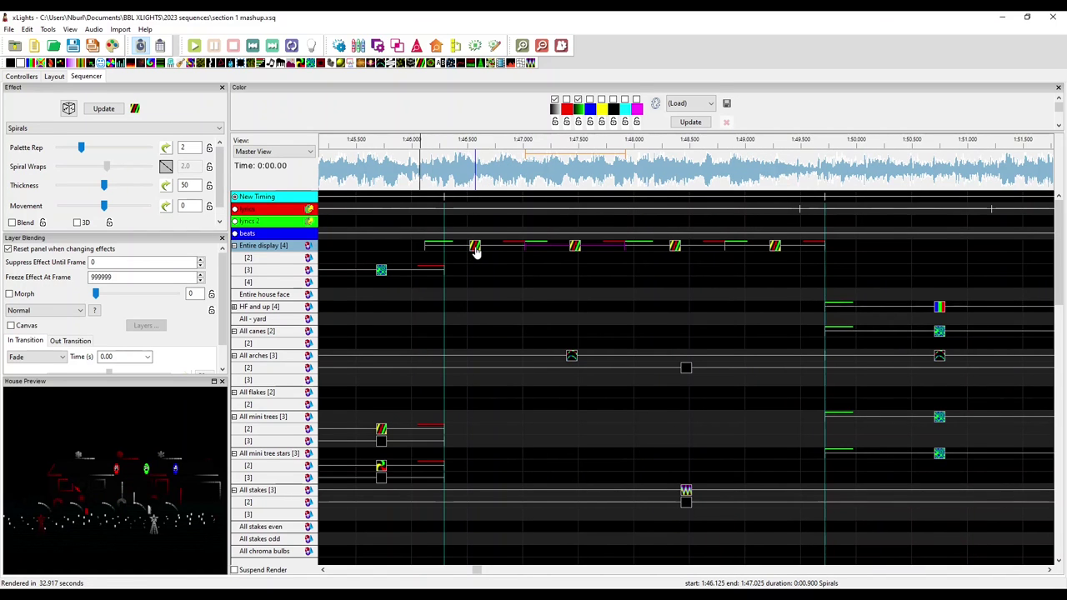
{"action": "key", "text": "space"}
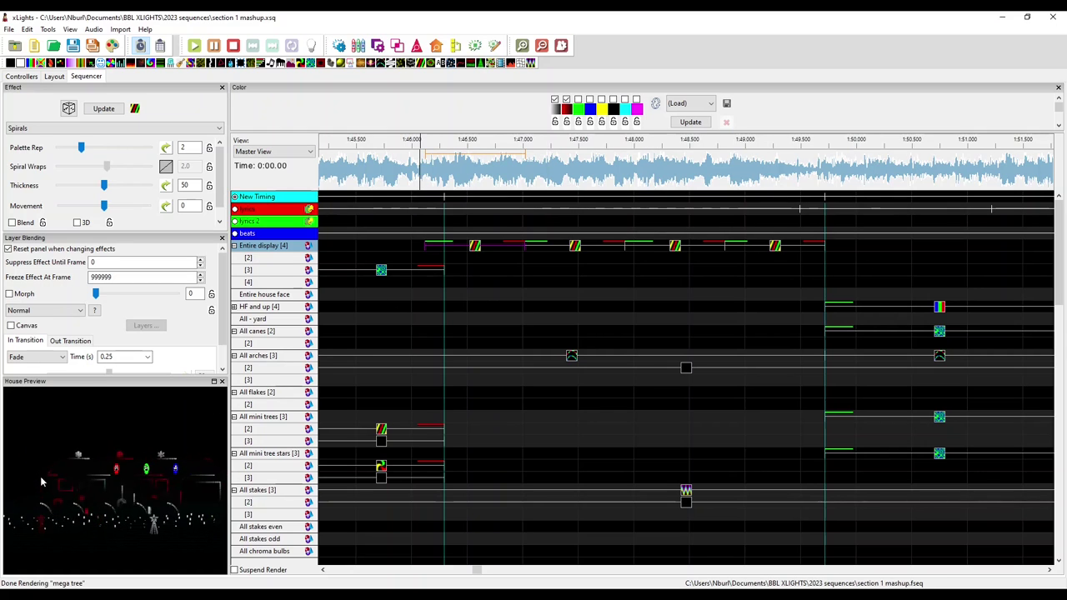
Examine the Spiral Wraps value curves of the first two Spirals effects on Entire display, closing each unchanged
{"action": "left_click", "coordinate": [579, 247]}
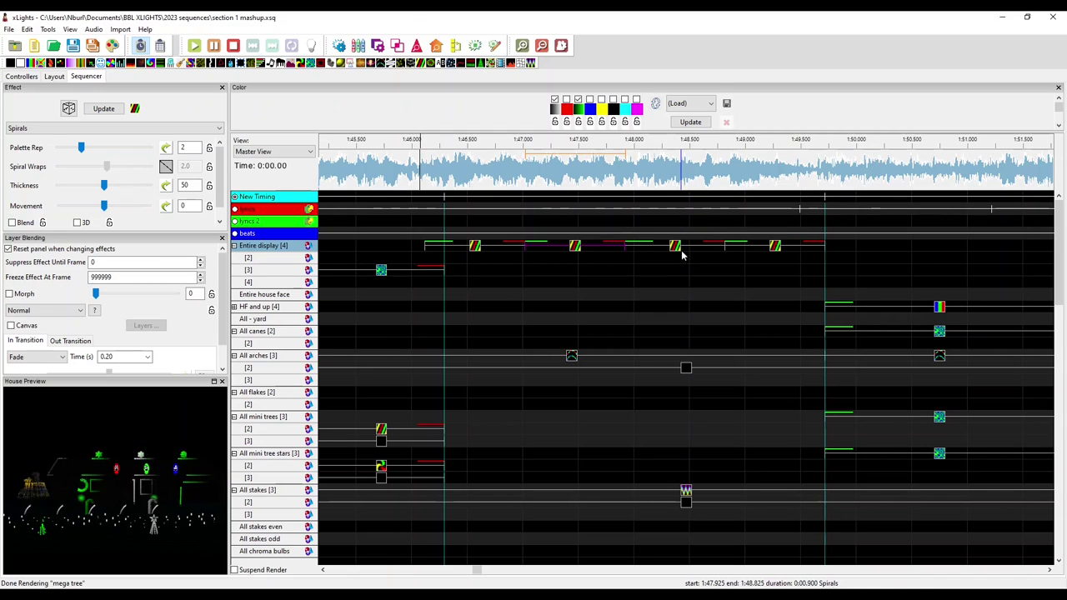
{"action": "left_click", "coordinate": [474, 246]}
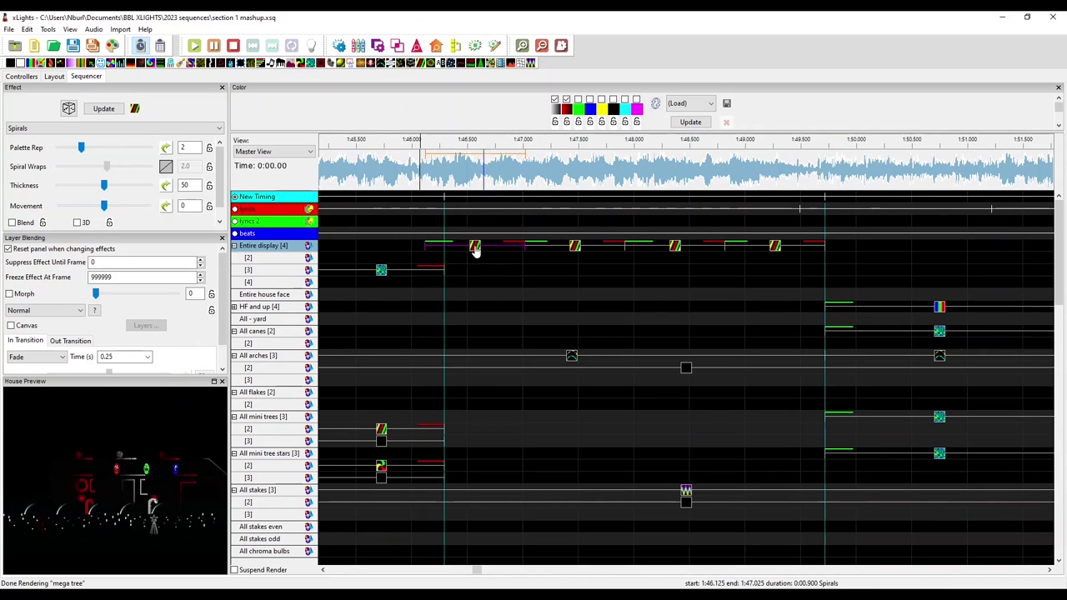
{"action": "left_click", "coordinate": [166, 167]}
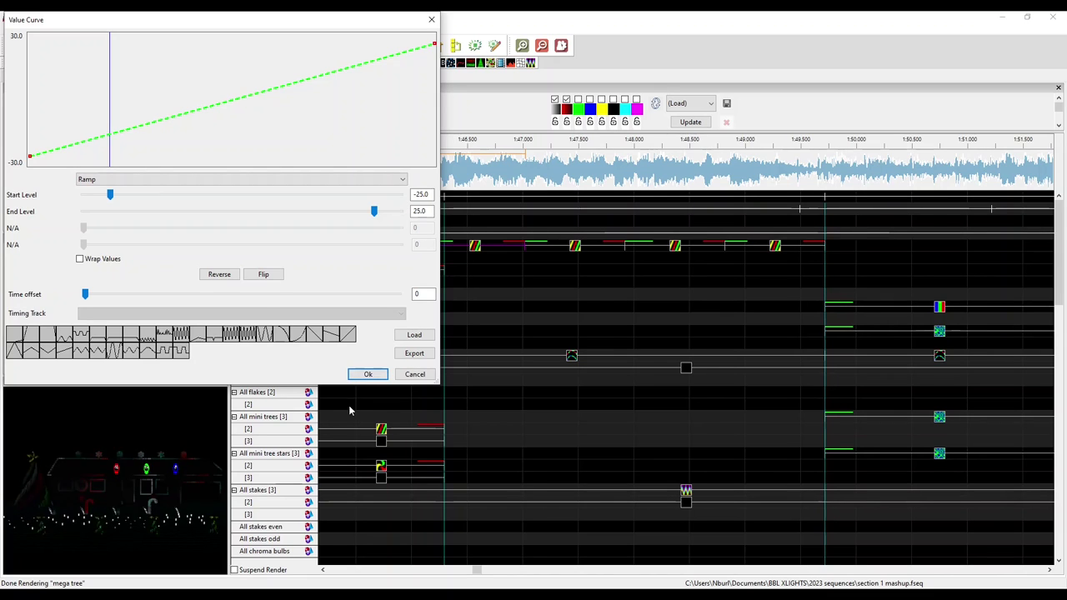
{"action": "left_click", "coordinate": [368, 374]}
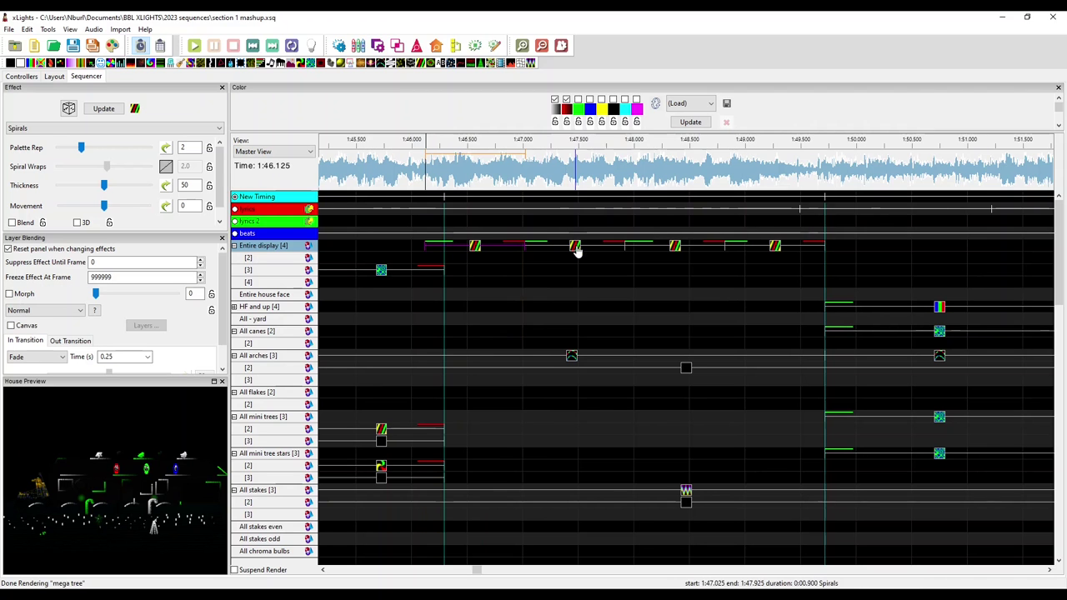
{"action": "left_click", "coordinate": [165, 166]}
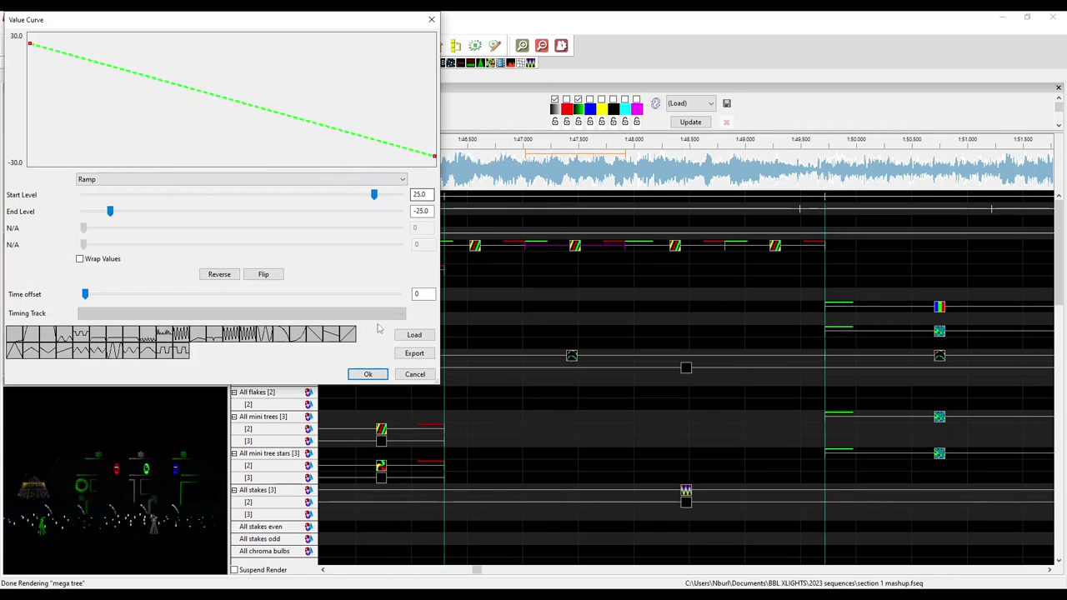
{"action": "left_click", "coordinate": [368, 374]}
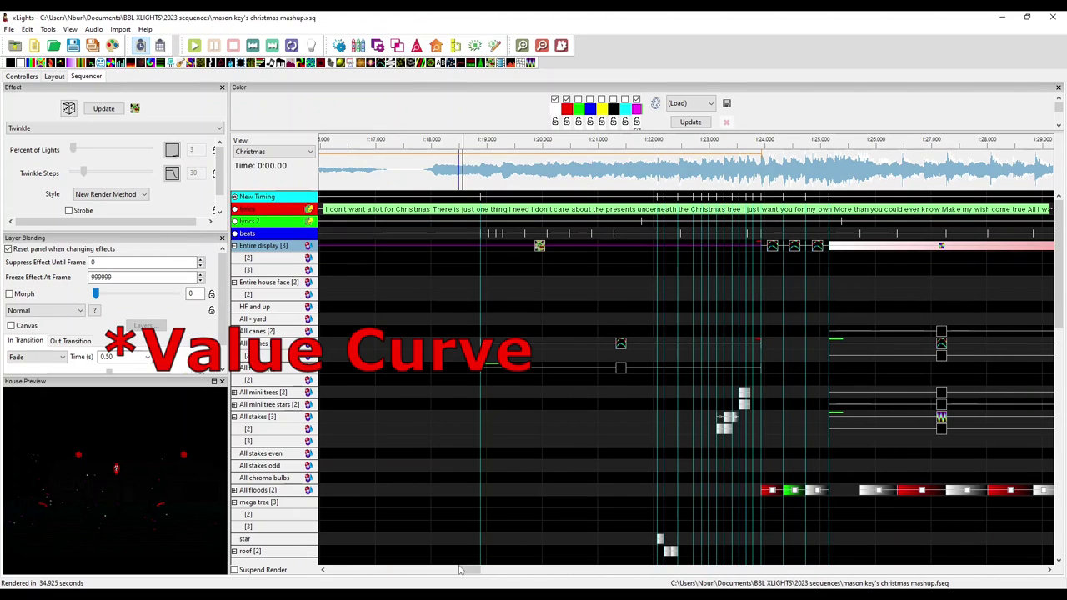
Play the Christmas mashup sequence from about 1:22 to preview the effects around the timing marks
{"action": "scroll", "coordinate": [600, 371], "scroll_direction": "left", "scroll_amount": 2}
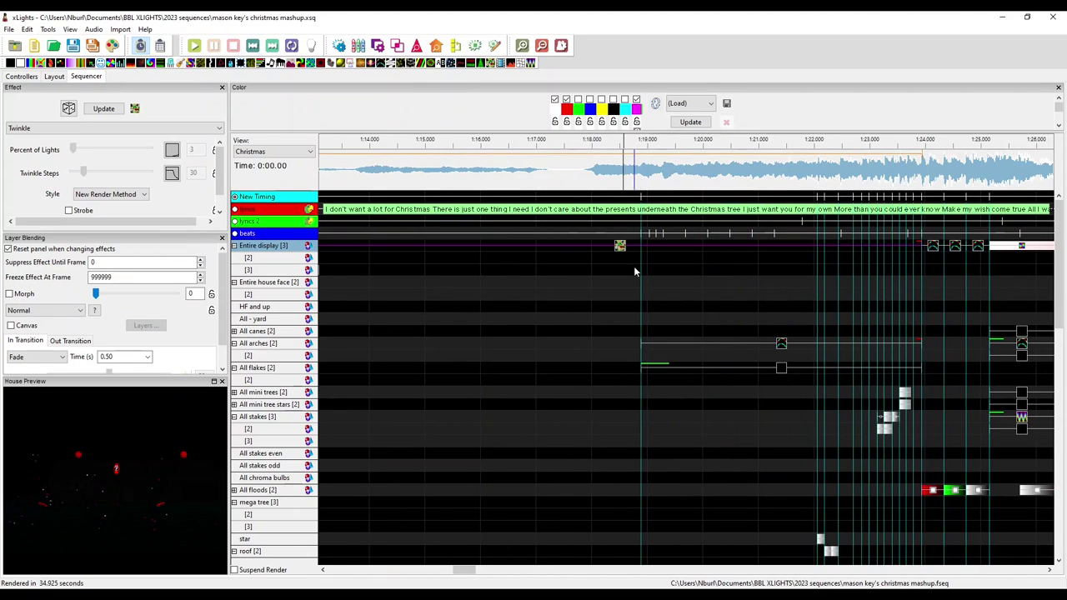
{"action": "left_click", "coordinate": [819, 171]}
{"action": "key", "text": "space"}
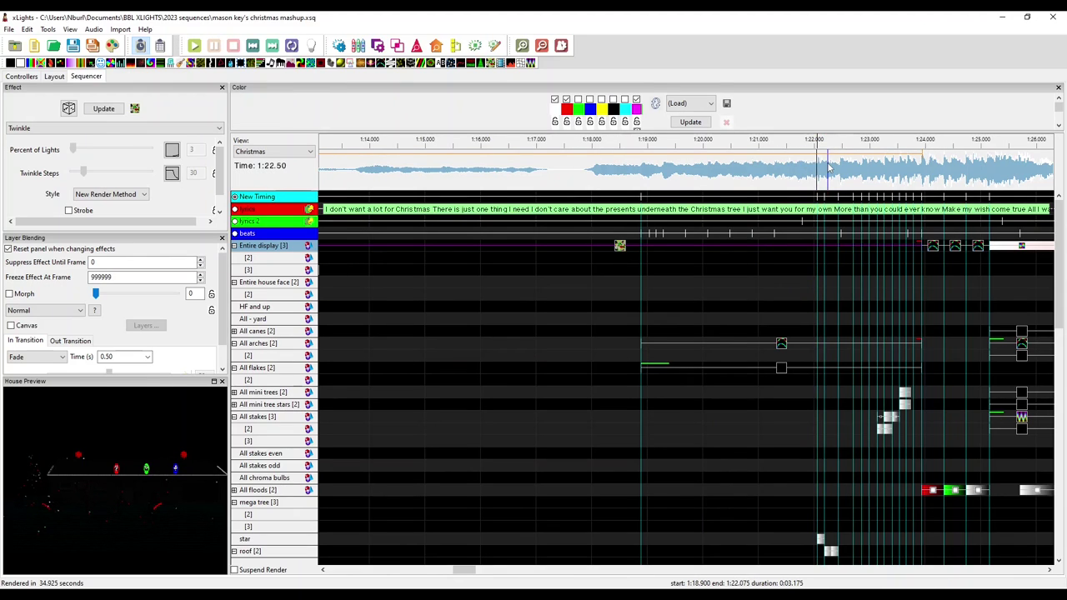
{"action": "key", "text": "space"}
{"action": "key", "text": "space"}
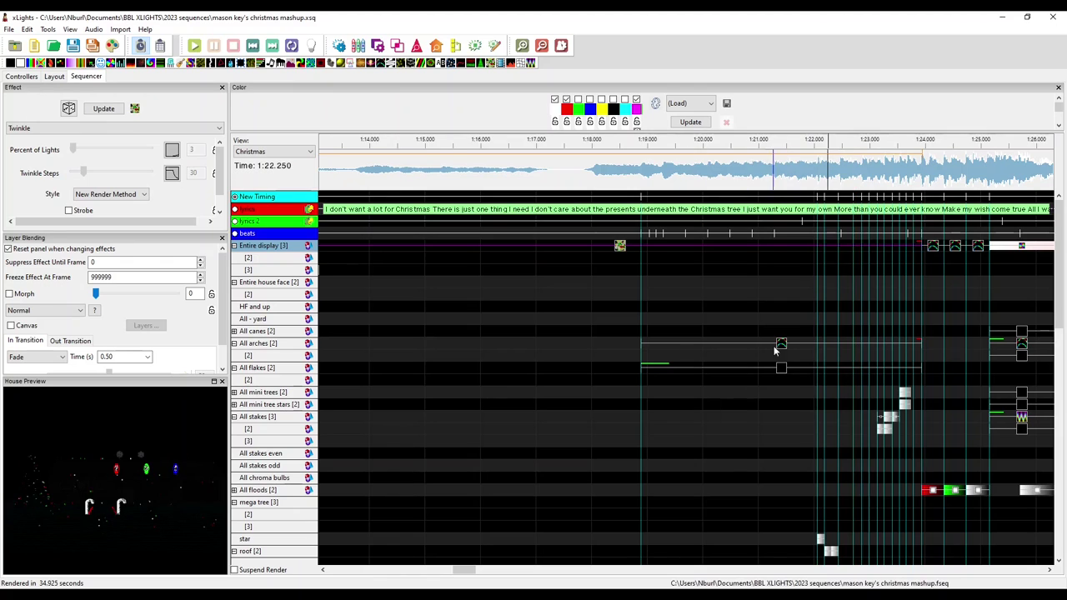
Delete the effects from All arches down to roof between about 1:19 and 1:24, and play from 1:18.50
{"action": "left_click_drag", "start_coordinate": [775, 350], "coordinate": [912, 525]}
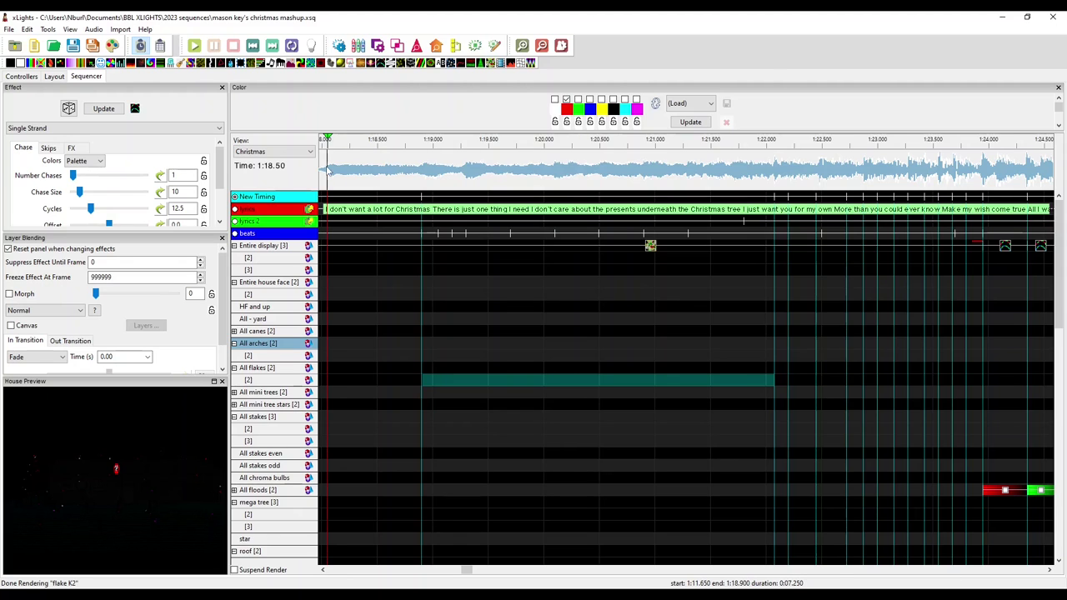
{"action": "key", "text": "space"}
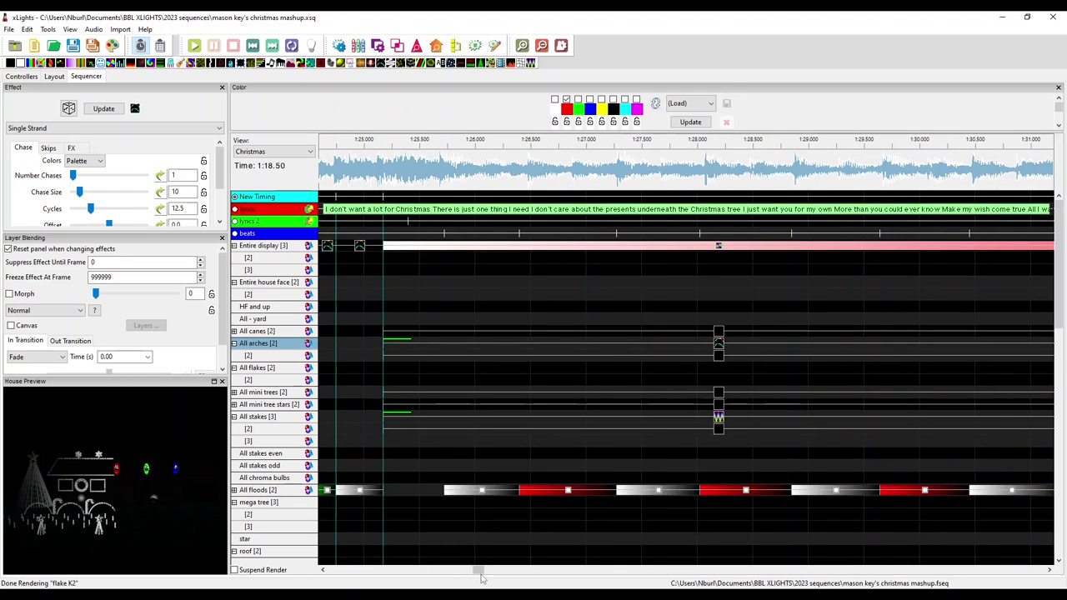
Select the long Twinkle effect on Entire display and examine its Twinkle Steps value curve in an enlarged editor
{"action": "left_click_drag", "start_coordinate": [481, 573], "coordinate": [468, 574]}
{"action": "left_click", "coordinate": [375, 246]}
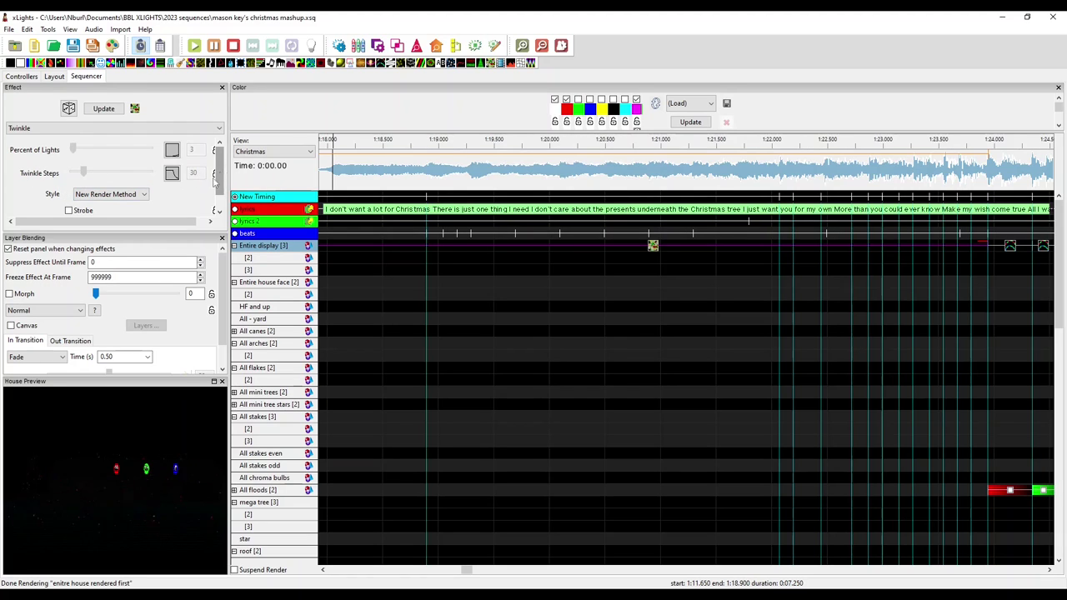
{"action": "scroll", "coordinate": [544, 488], "scroll_direction": "down", "scroll_amount": 3}
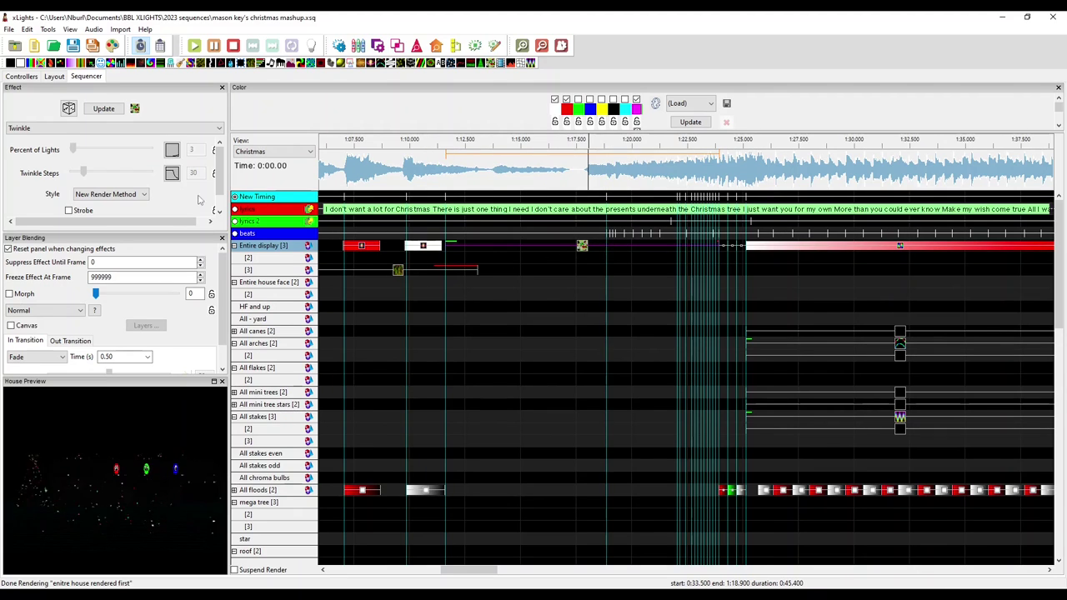
{"action": "left_click", "coordinate": [171, 172]}
{"action": "left_click", "coordinate": [171, 173]}
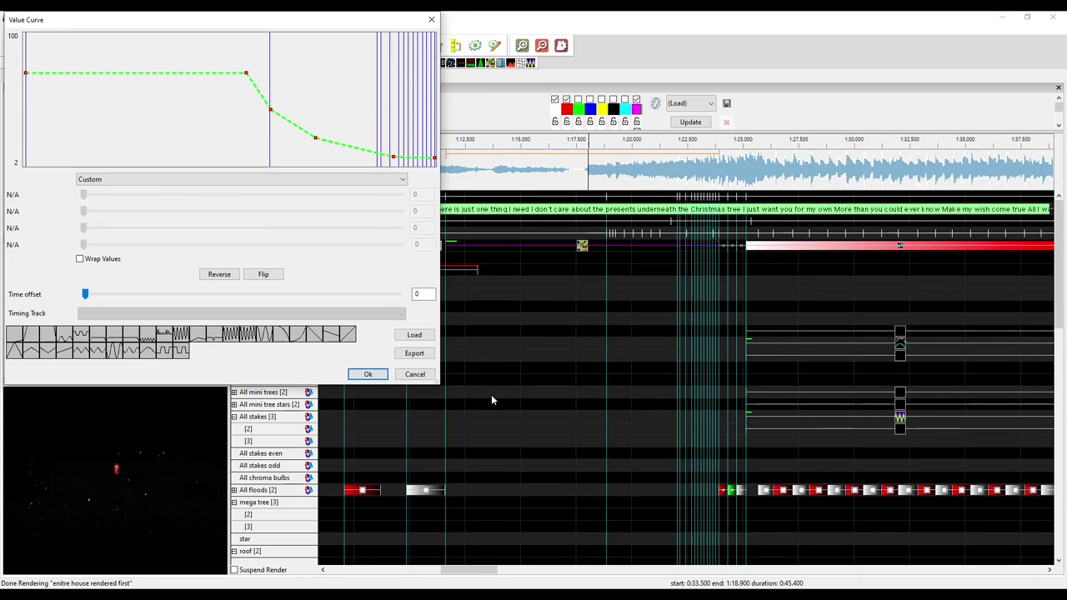
{"action": "left_click_drag", "start_coordinate": [439, 382], "coordinate": [780, 537]}
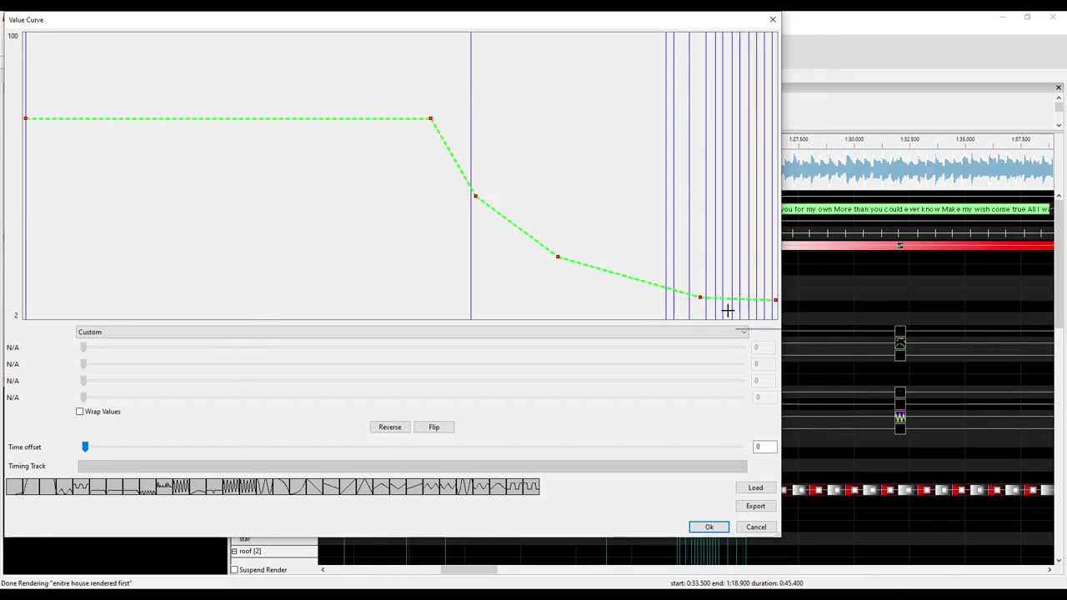
{"action": "key", "text": "Return"}
Examine the Twinkle effect's Percent of Lights value curve in an enlarged editor, and set the play position to 1:17.900
{"action": "left_click", "coordinate": [172, 150]}
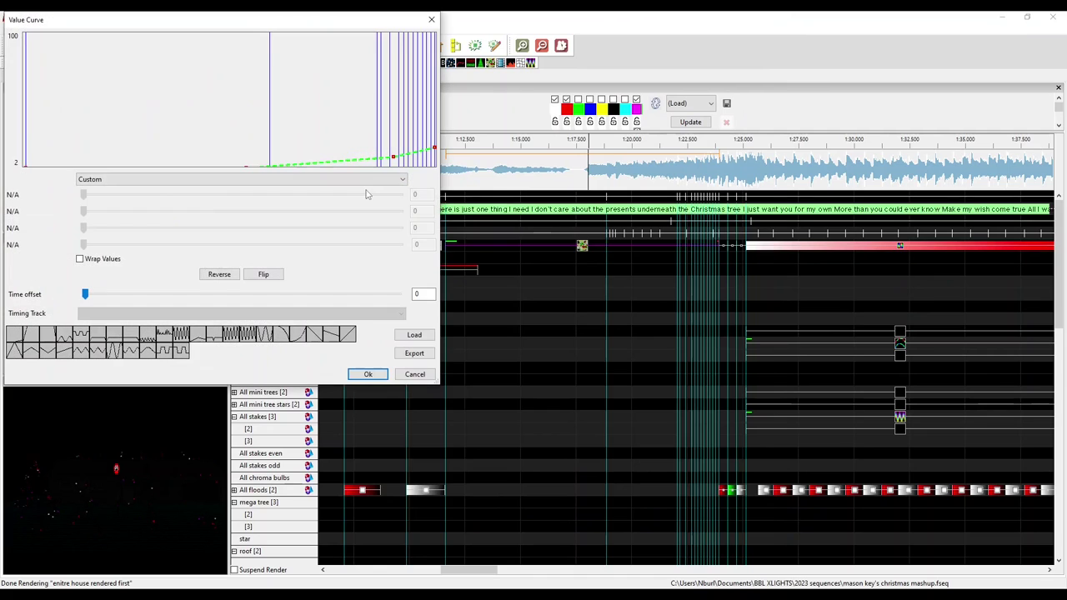
{"action": "left_click_drag", "start_coordinate": [434, 382], "coordinate": [849, 550]}
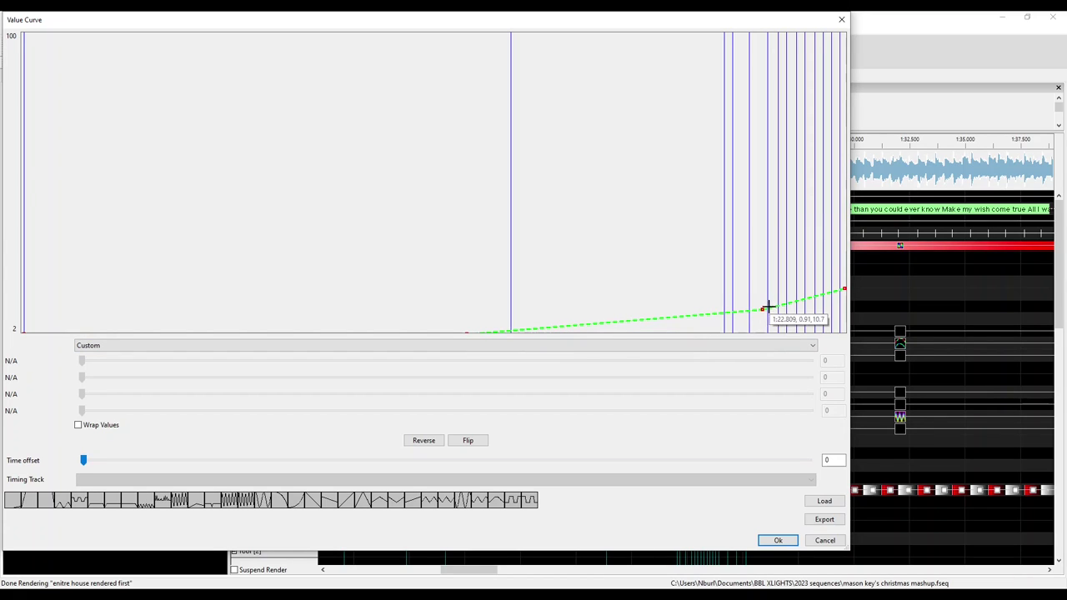
{"action": "left_click", "coordinate": [778, 540]}
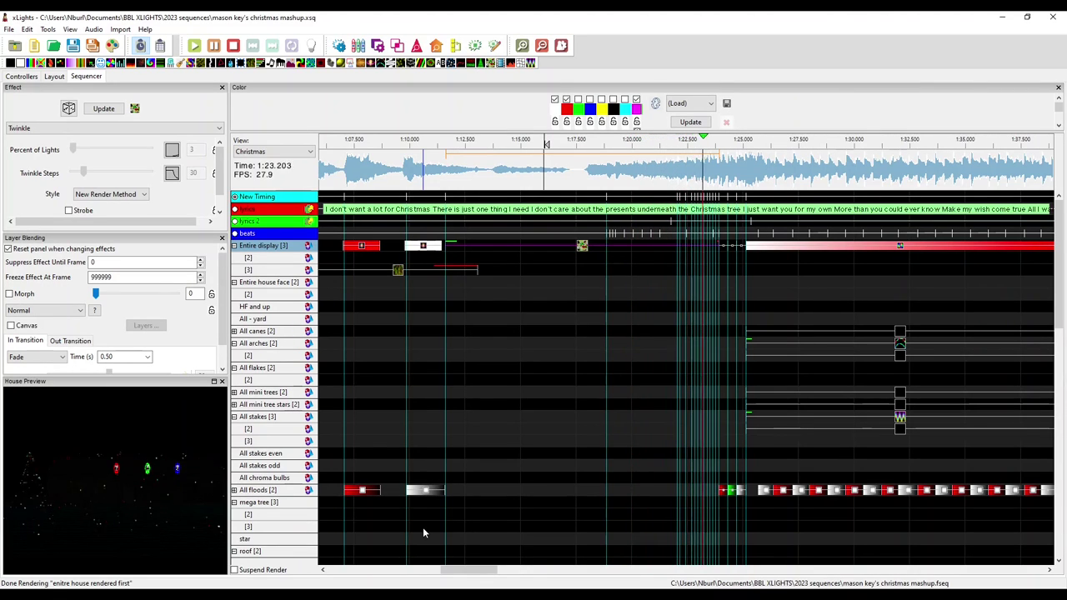
{"action": "left_click", "coordinate": [584, 177]}
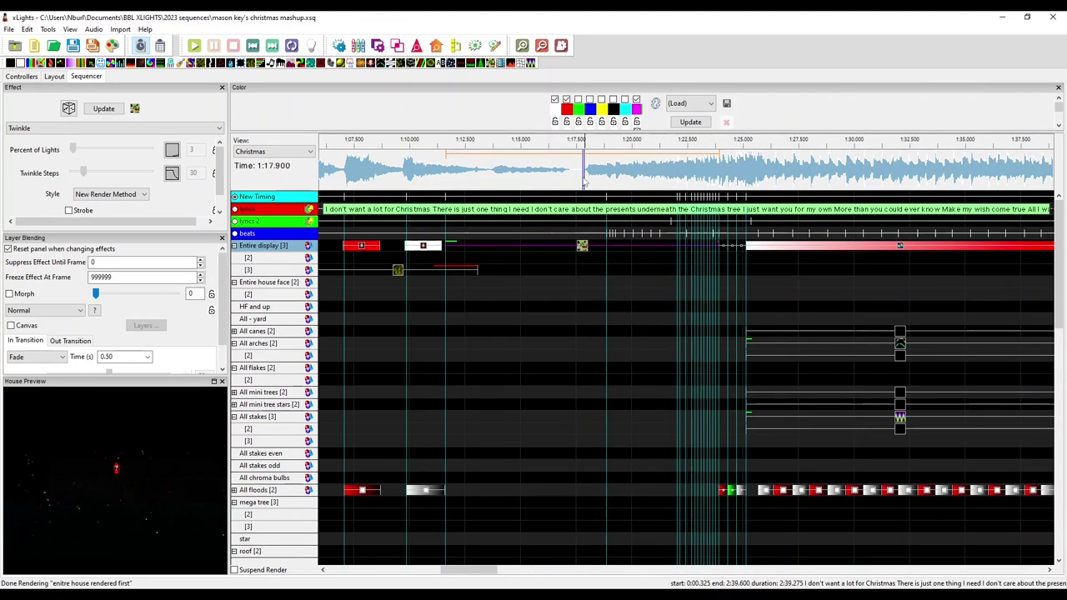